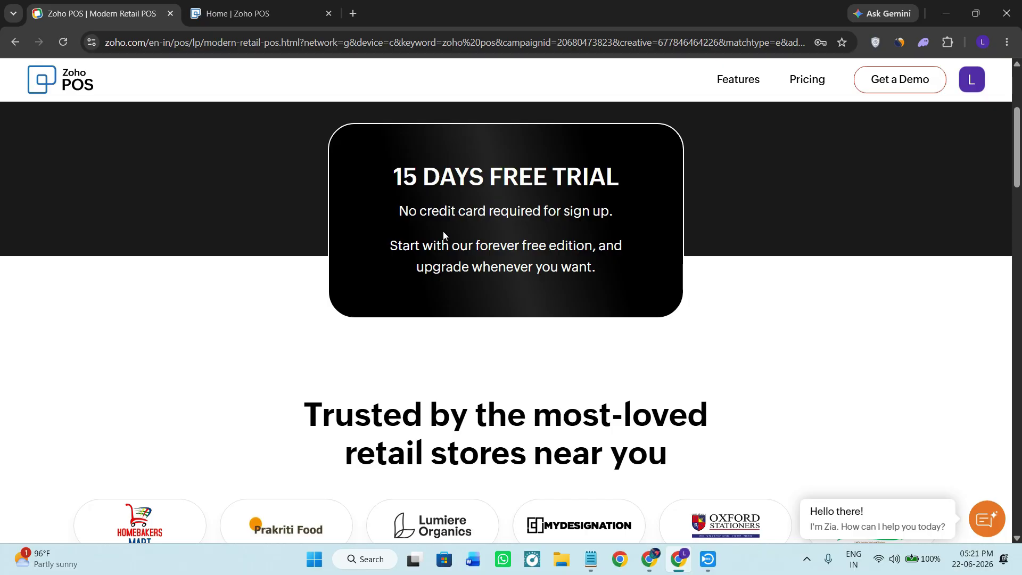
# Step: Skim the Zoho POS landing page from the free-trial offer through the getting-started section, and return to its main headline
pyautogui.scroll(-6, 636, 345)
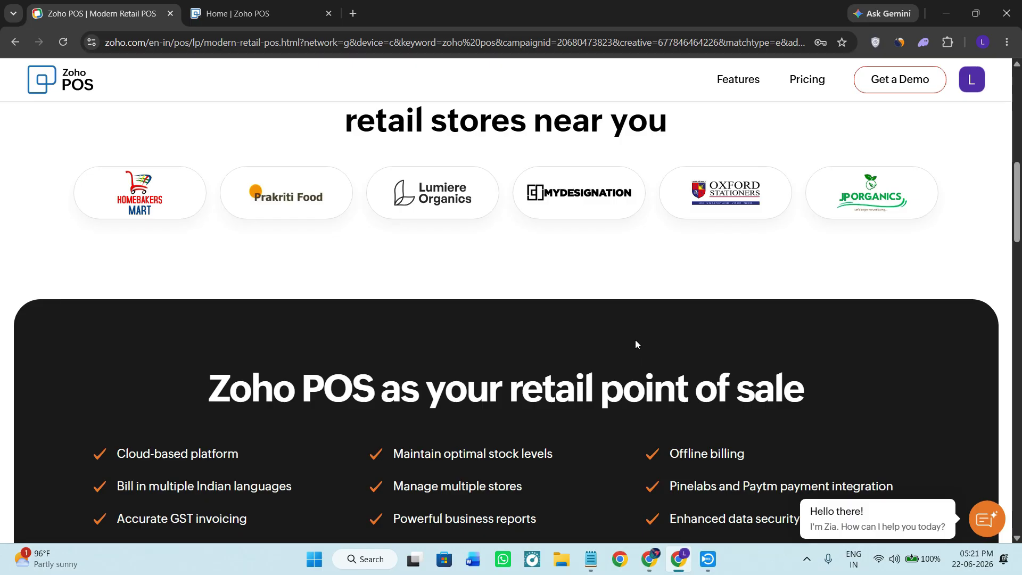
pyautogui.scroll(-8, 639, 343)
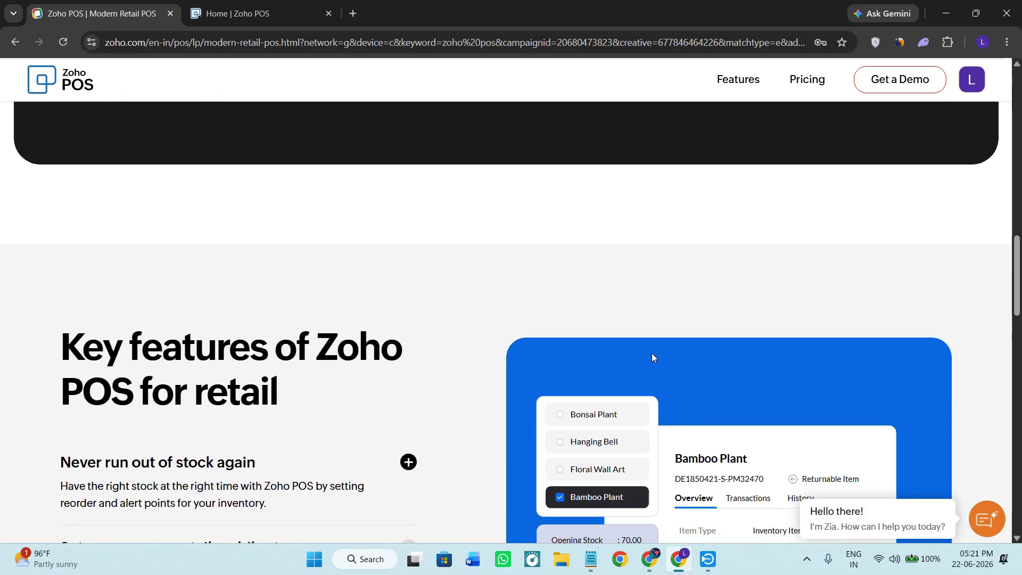
pyautogui.scroll(-10, 654, 356)
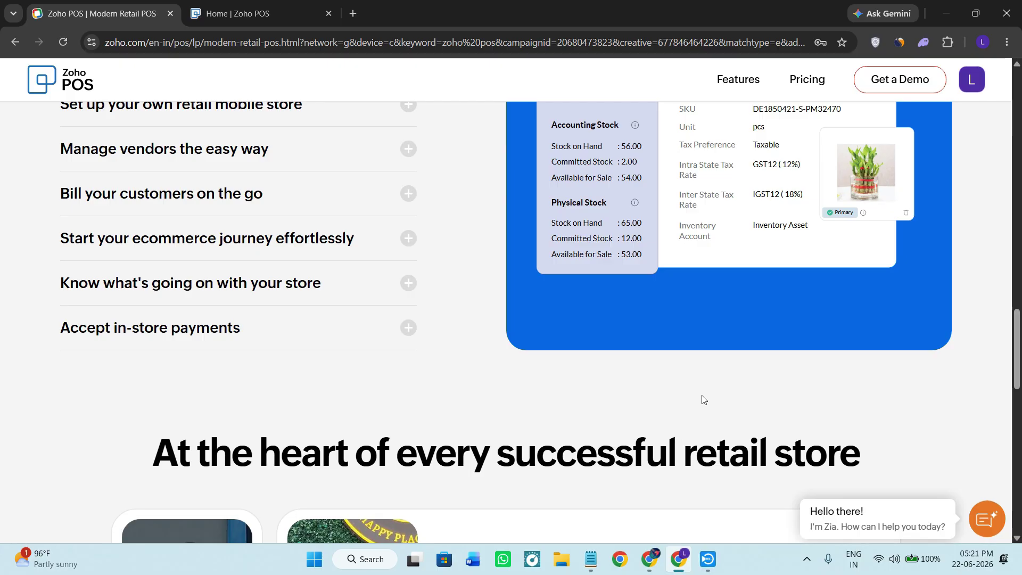
pyautogui.scroll(-6, 692, 397)
pyautogui.scroll(-6, 756, 394)
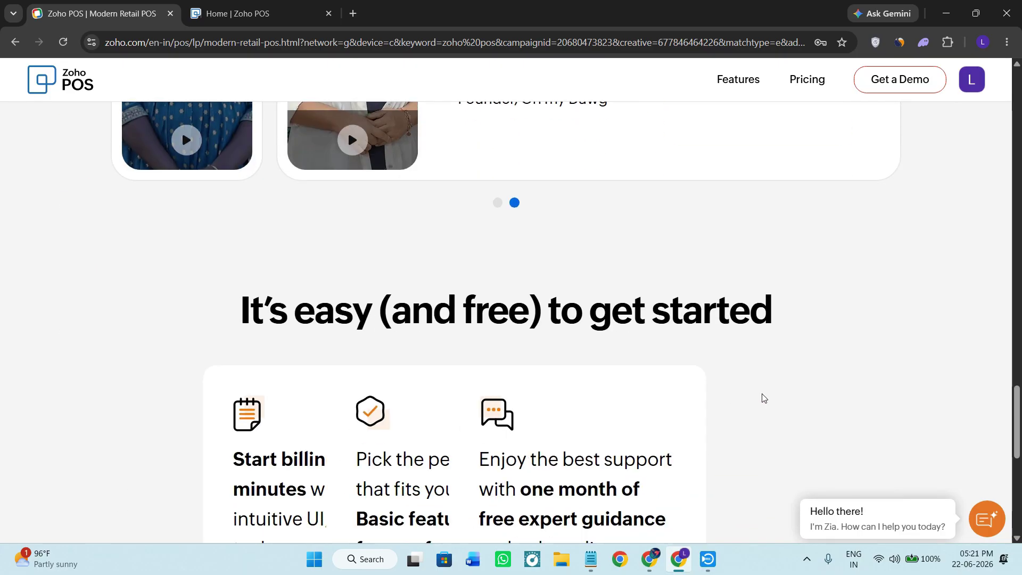
pyautogui.scroll(-2, 666, 390)
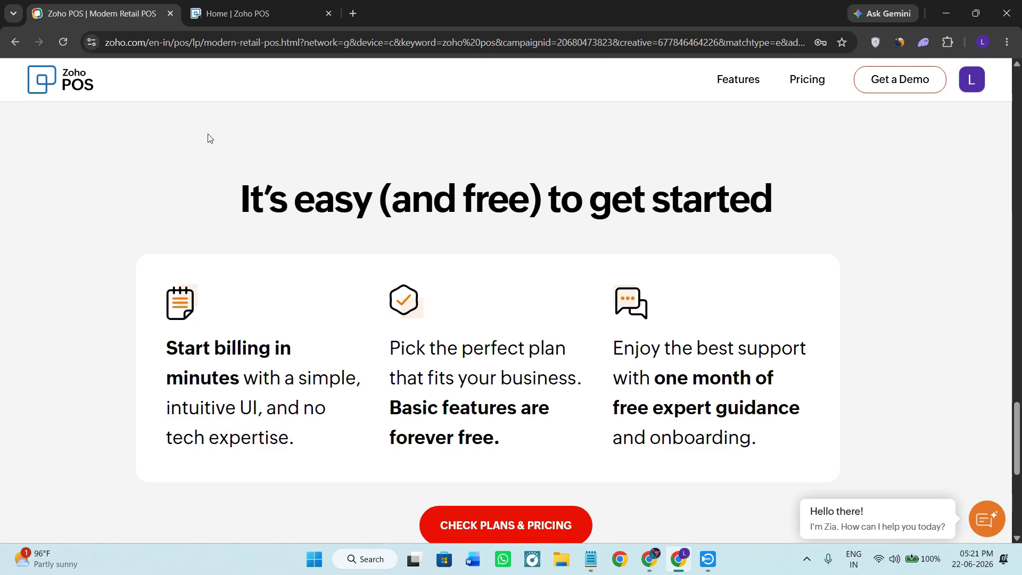
pyautogui.click(114, 44)
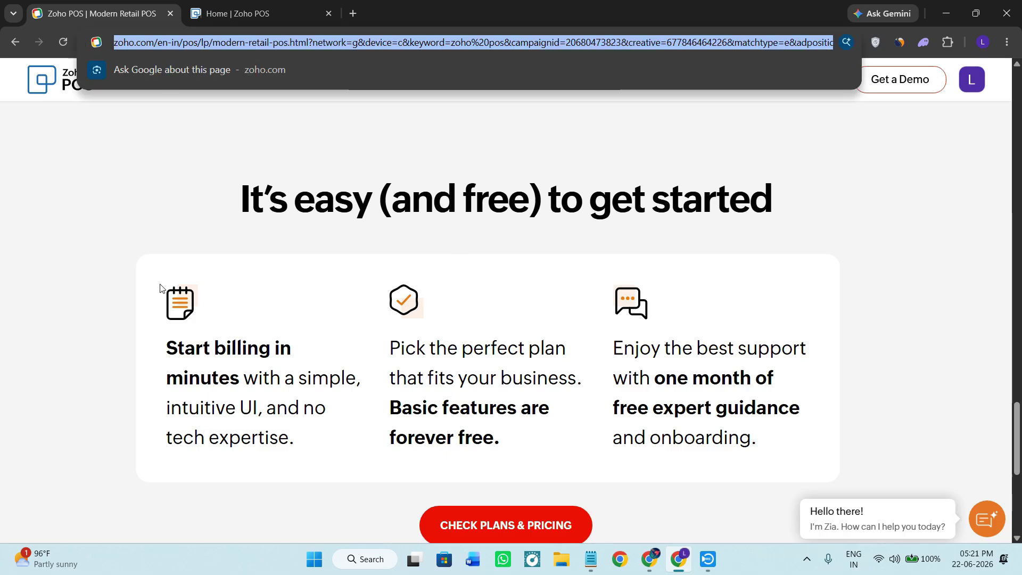
pyautogui.click(103, 272)
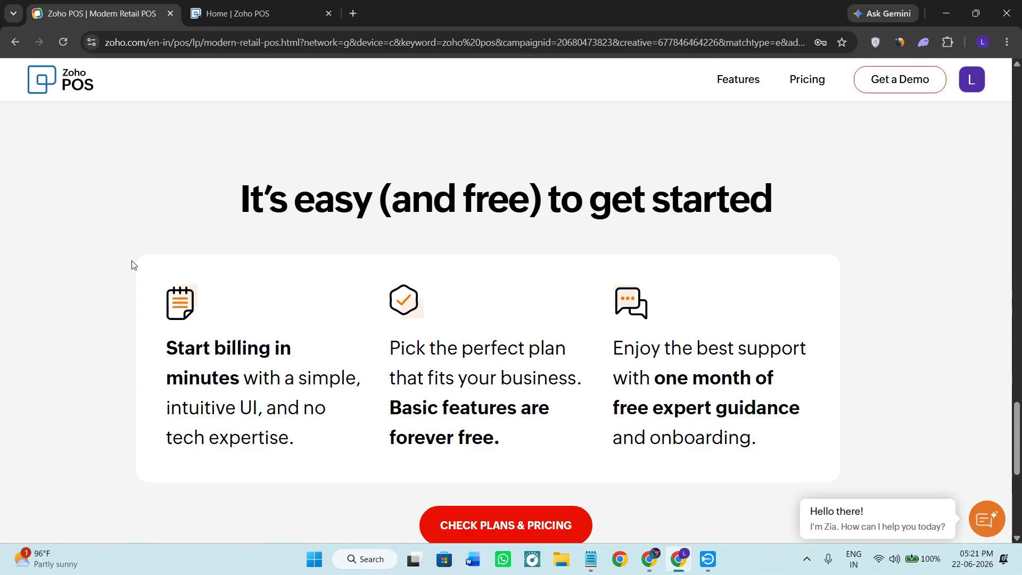
pyautogui.scroll(-6, 137, 263)
pyautogui.scroll(7, 180, 264)
pyautogui.scroll(15, 205, 249)
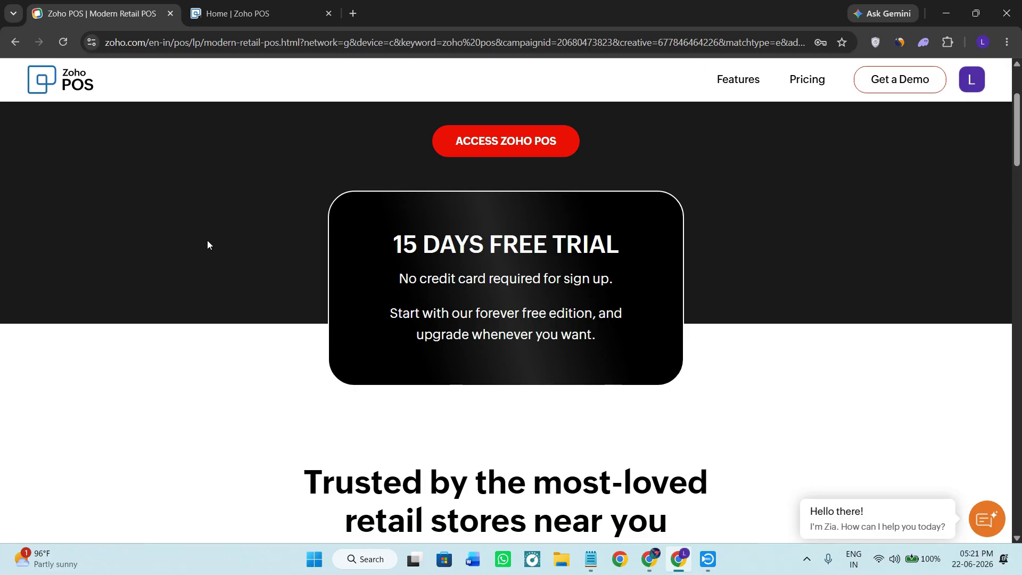
pyautogui.scroll(3, 245, 230)
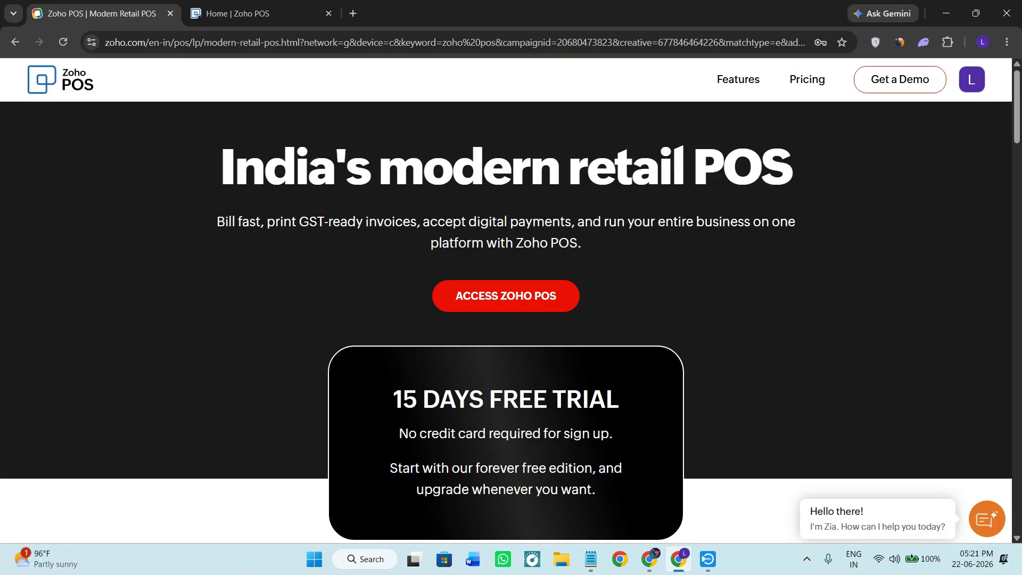
pyautogui.click(138, 42)
pyautogui.doubleClick(139, 43)
pyautogui.moveTo(141, 42); pyautogui.dragTo(198, 43)
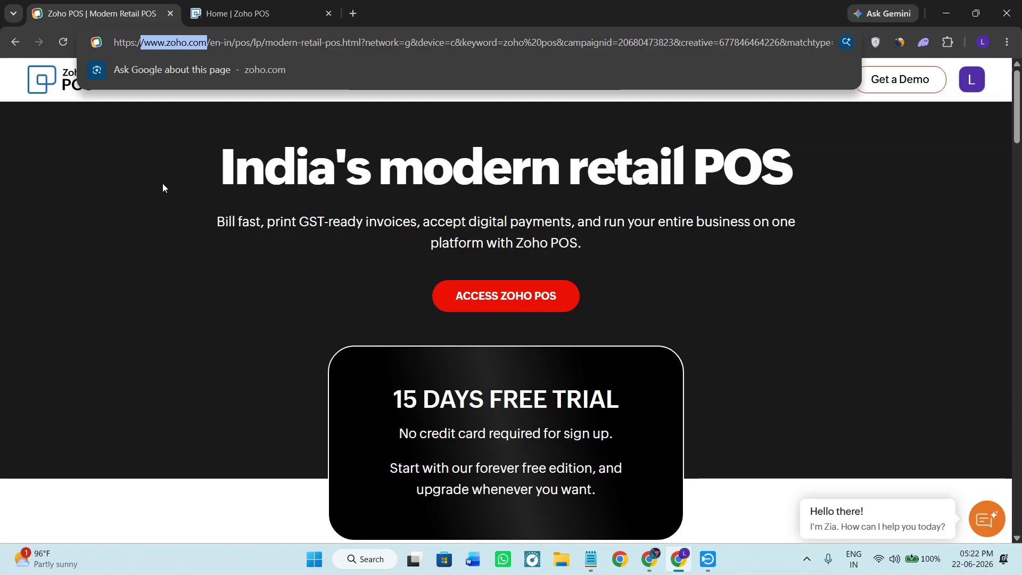
pyautogui.click(135, 222)
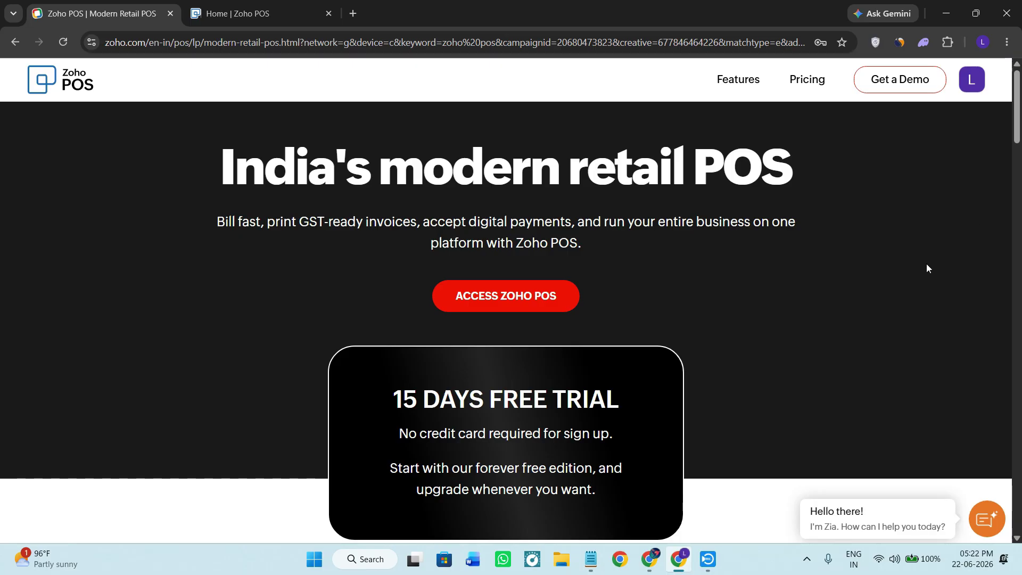
# Step: Review the landing page's free-trial offer, retail customers, point-of-sale benefits, key features, customer testimonials and getting-started information
pyautogui.scroll(-4, 591, 276)
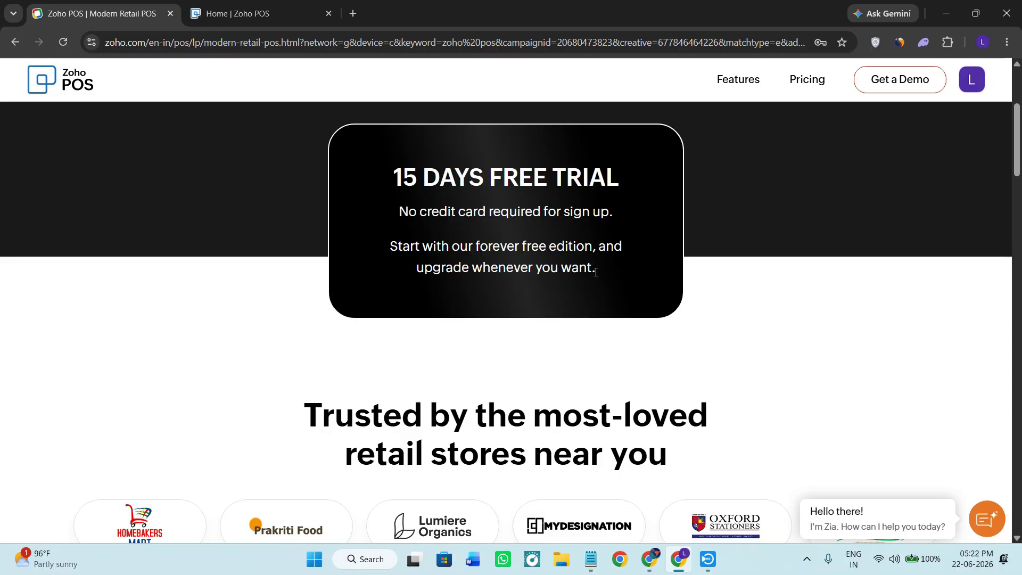
pyautogui.scroll(-6, 573, 309)
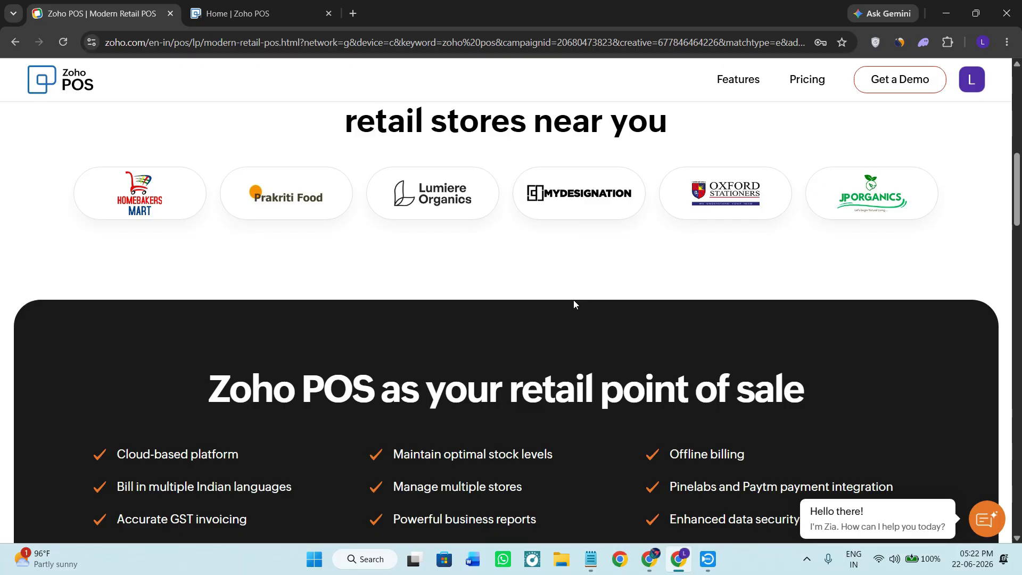
pyautogui.scroll(-6, 584, 287)
pyautogui.scroll(-2, 609, 291)
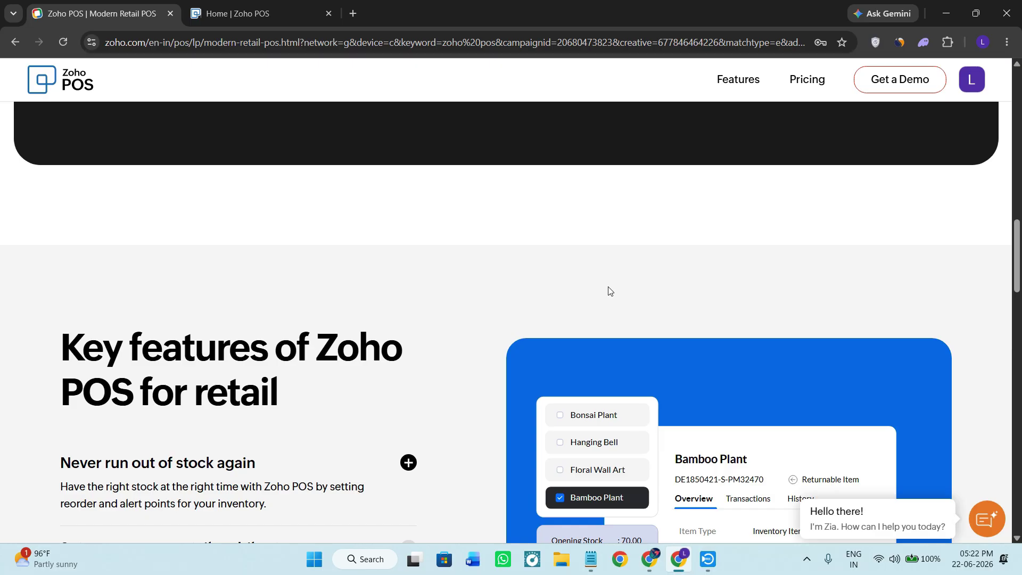
pyautogui.scroll(-8, 576, 301)
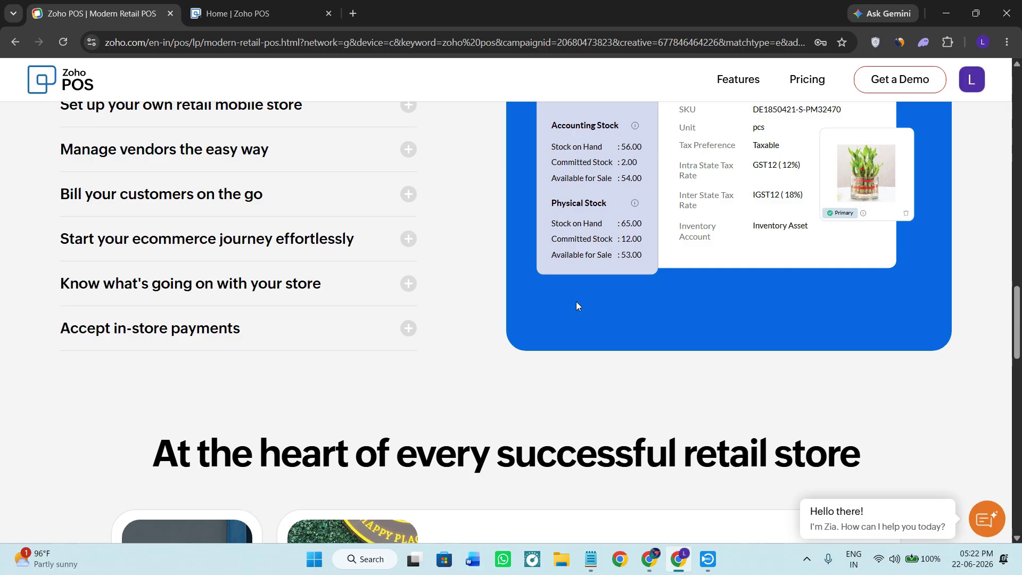
pyautogui.scroll(-6, 569, 314)
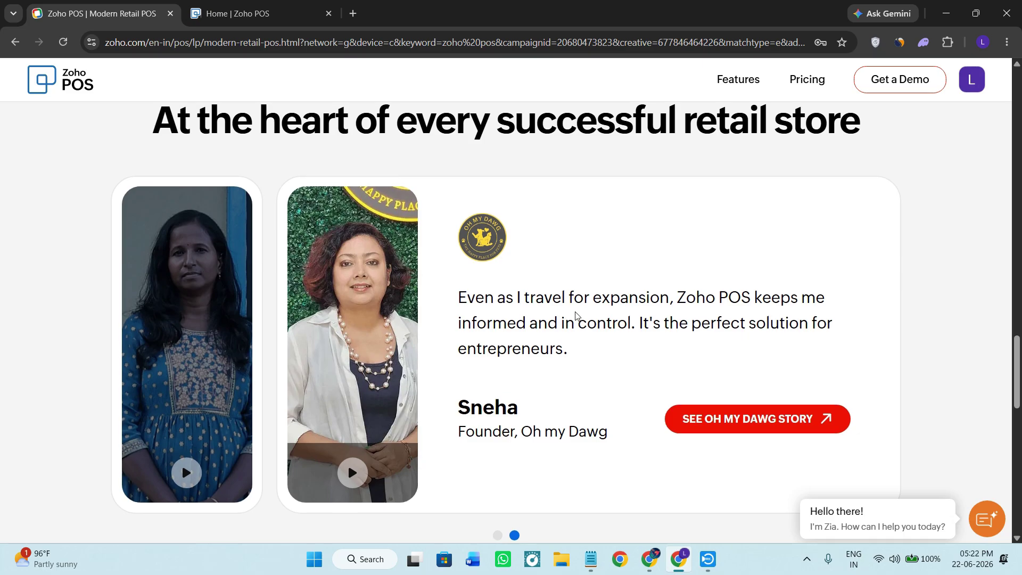
pyautogui.scroll(-8, 566, 322)
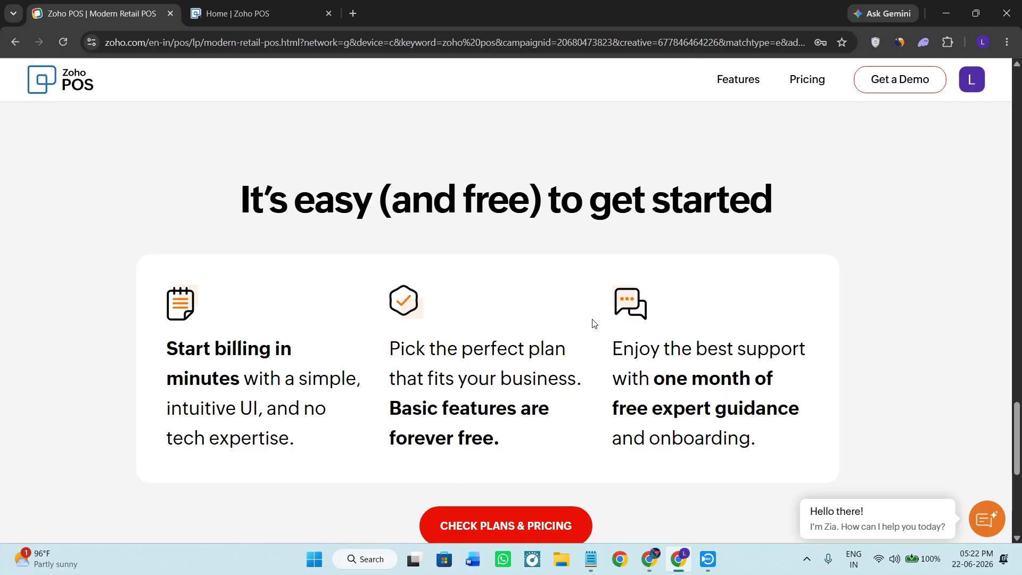
pyautogui.scroll(4, 810, 302)
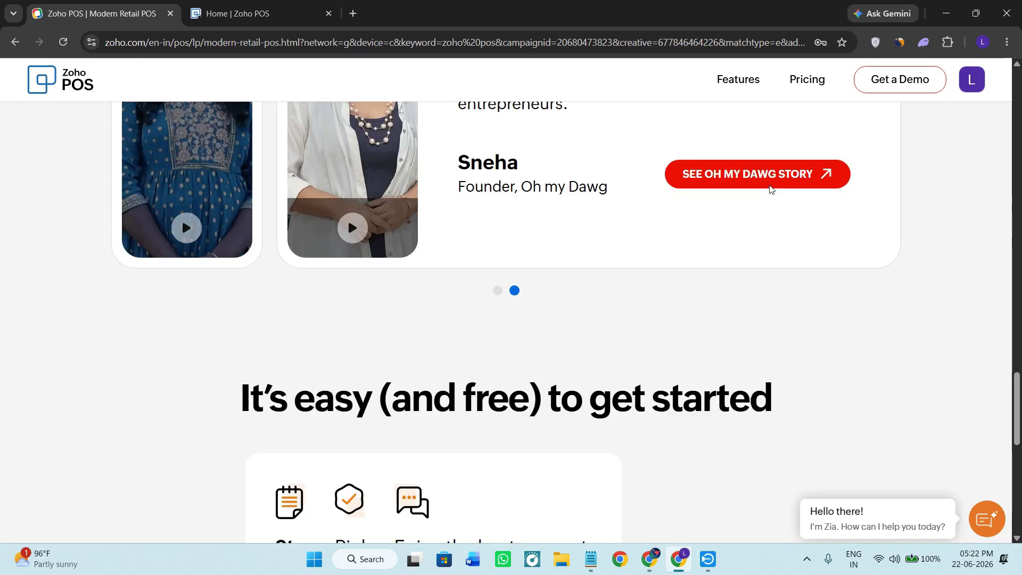
# Step: In the Zoho POS app, open the business profile from the Create a Store checklist step and save it
pyautogui.click(234, 14)
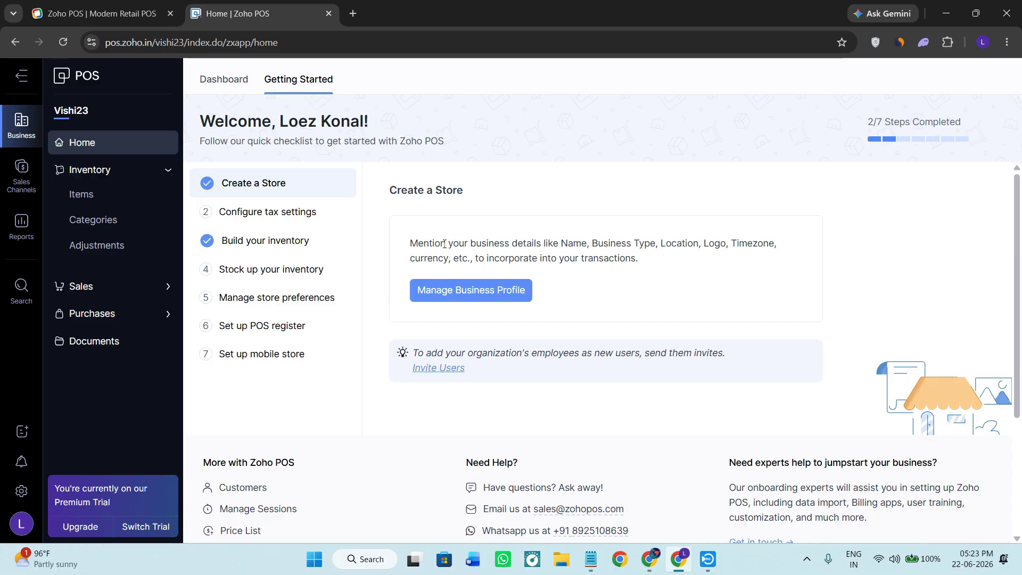
pyautogui.click(508, 285)
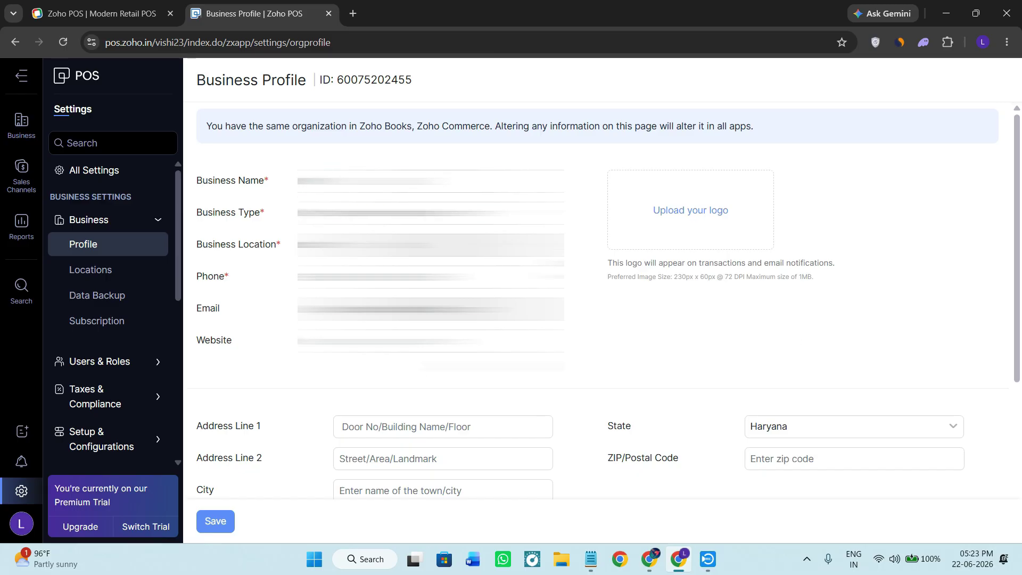
pyautogui.click(214, 523)
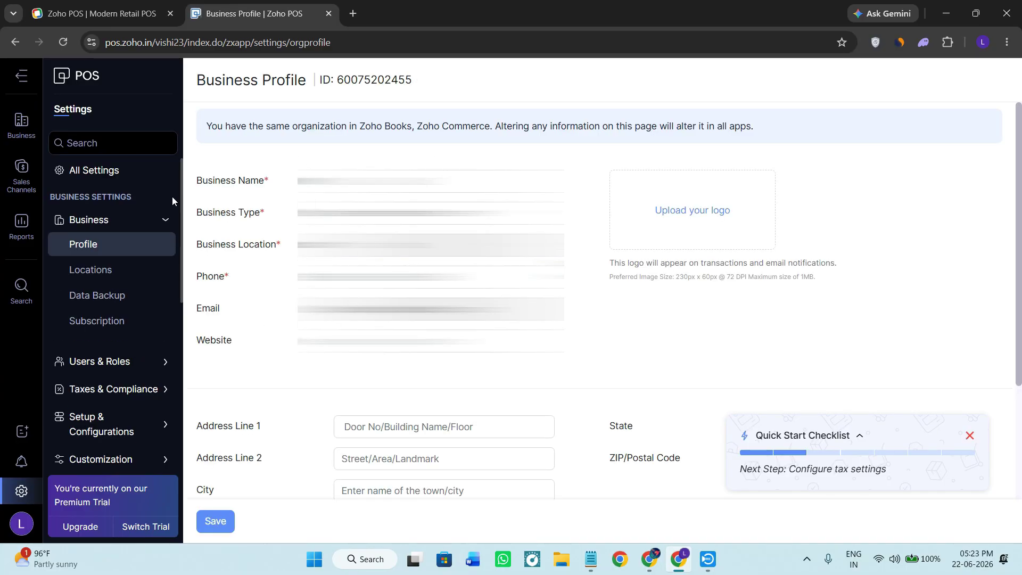
# Step: Open the Locations page in the Business settings
pyautogui.click(97, 220)
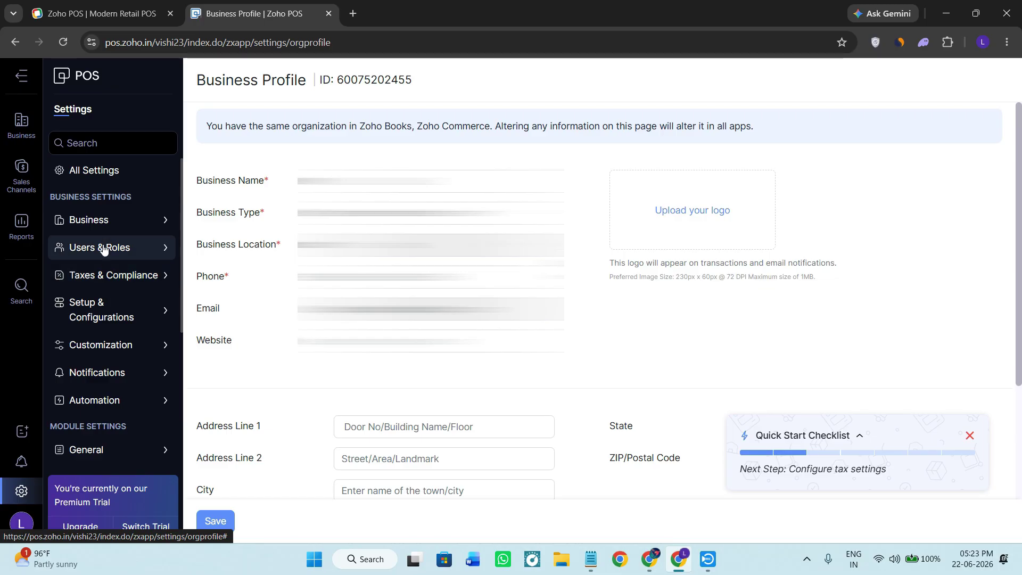
pyautogui.click(103, 220)
pyautogui.click(109, 272)
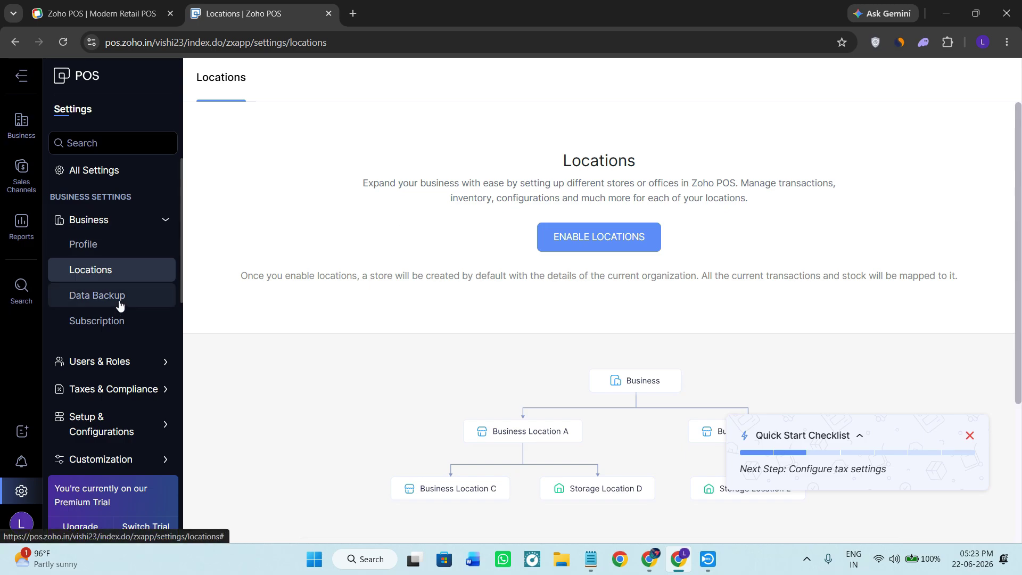
# Step: Look through the available business, module, and extension and developer settings categories
pyautogui.click(127, 221)
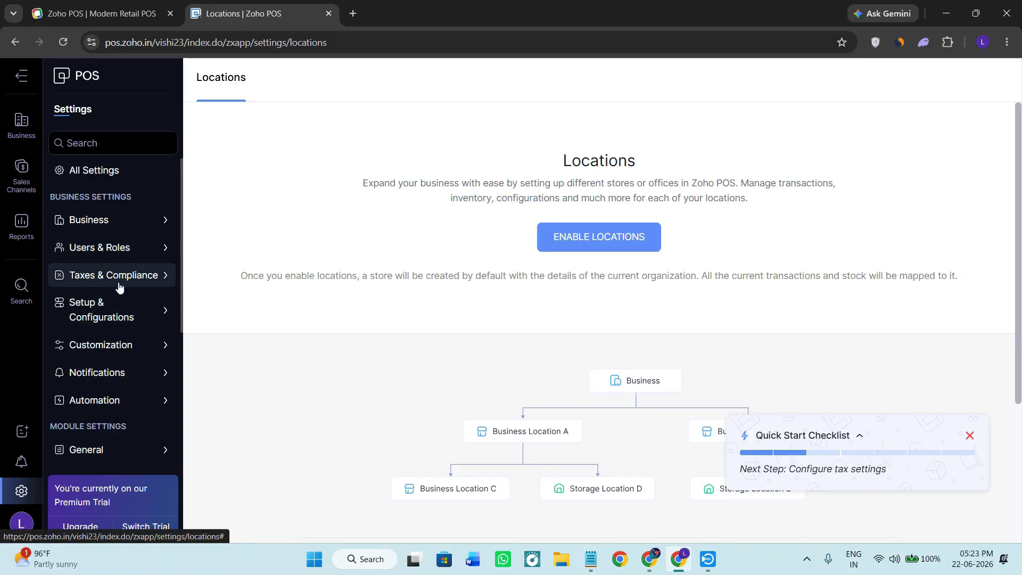
pyautogui.scroll(-2, 119, 288)
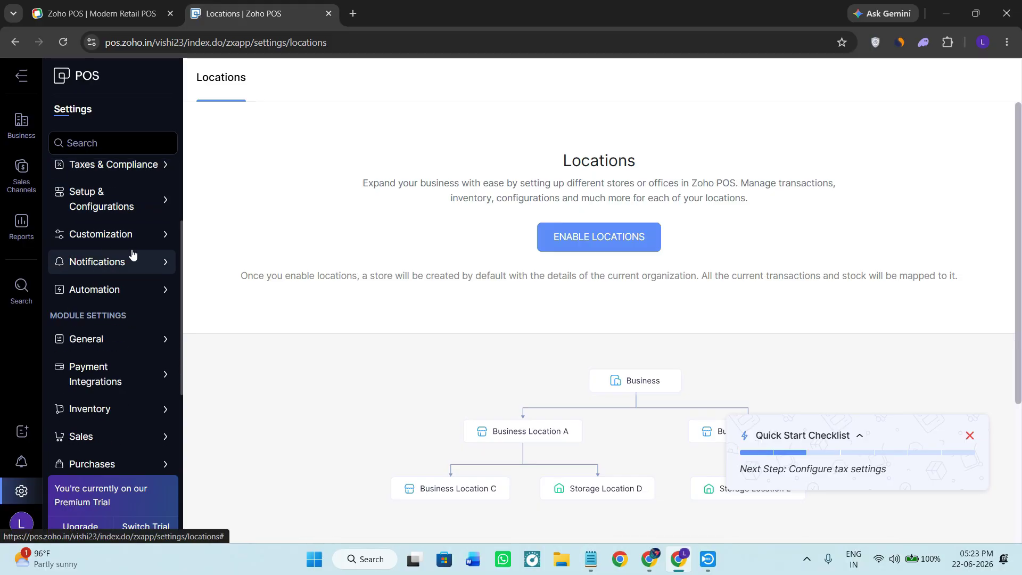
pyautogui.scroll(-2, 125, 290)
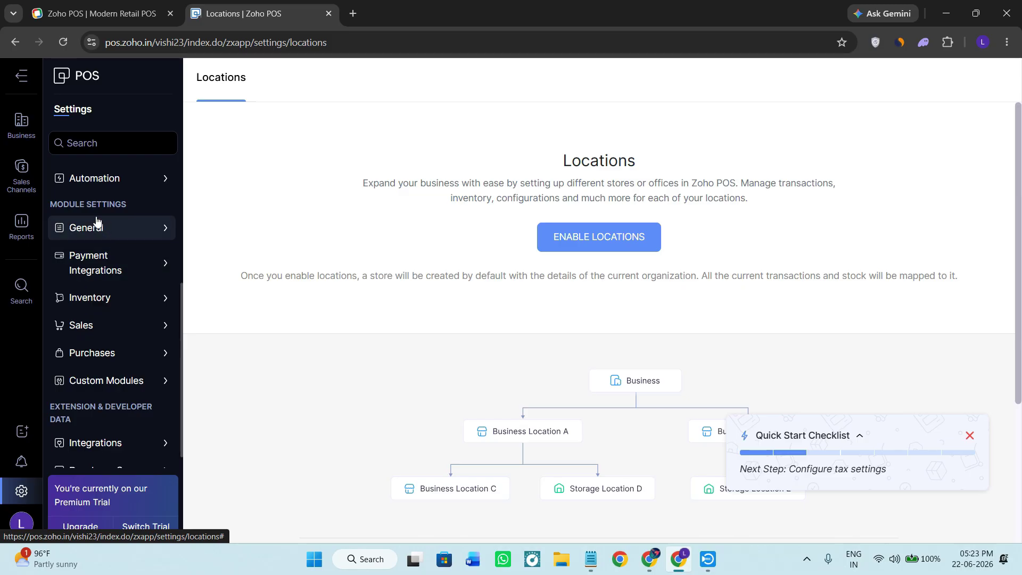
pyautogui.scroll(-1, 110, 351)
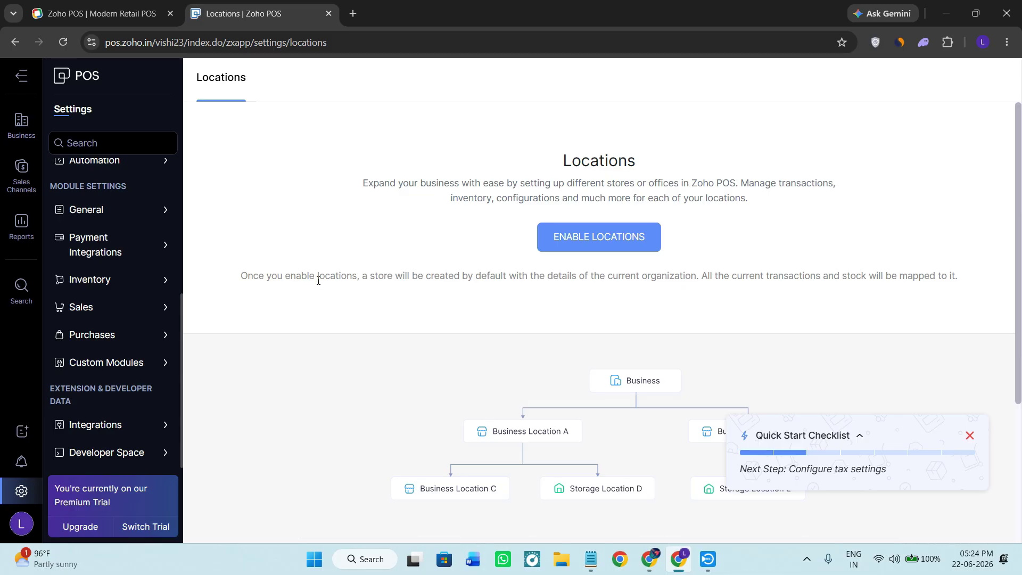
pyautogui.scroll(5, 155, 283)
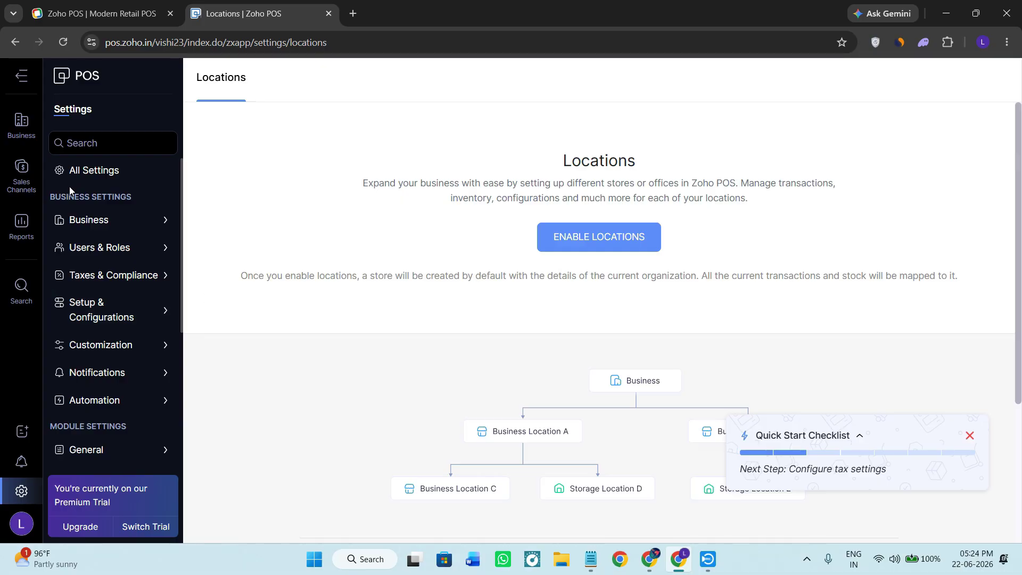
# Step: Return to the business home page and expand the Sales section to review its modules
pyautogui.click(21, 128)
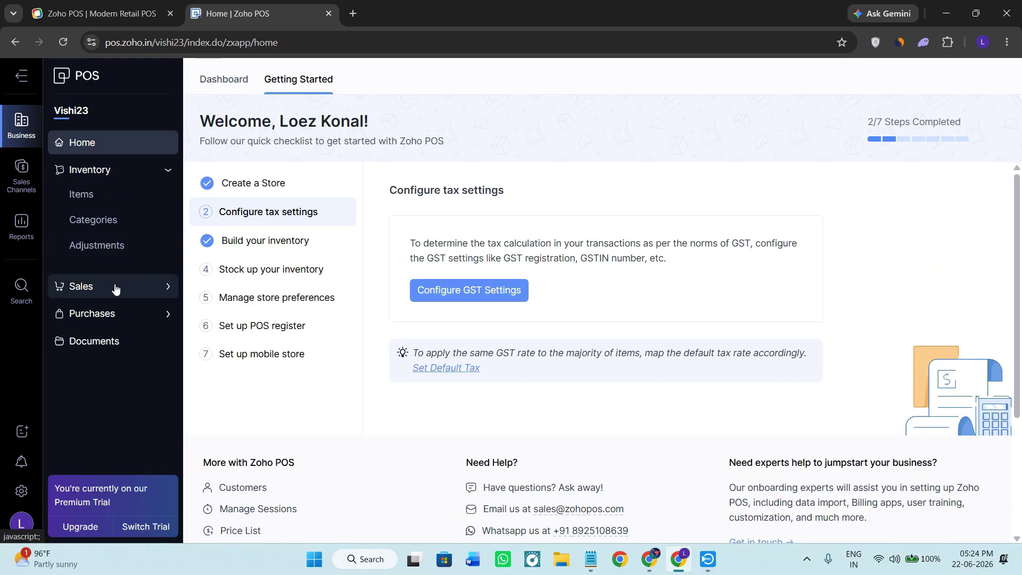
pyautogui.click(115, 288)
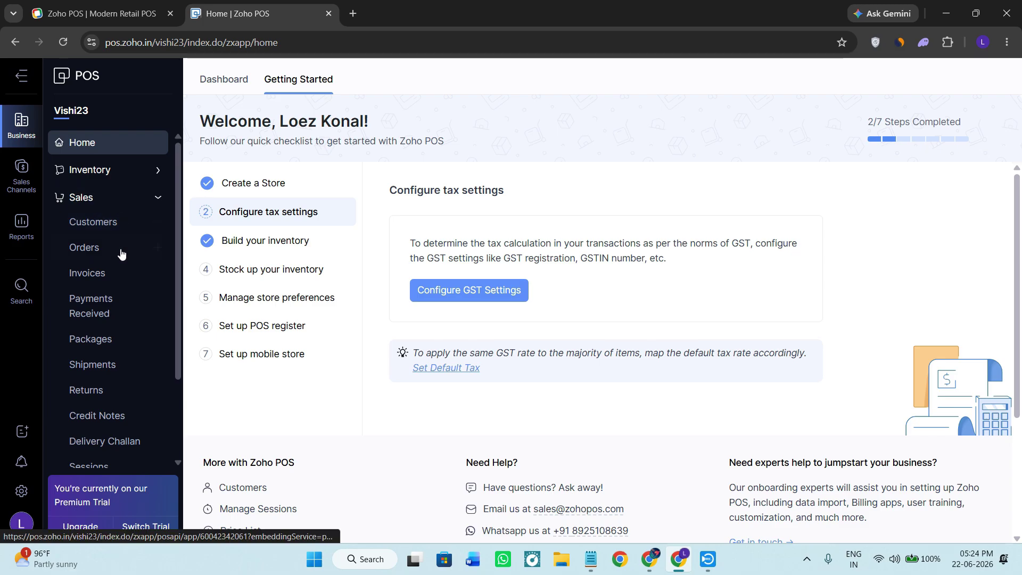
pyautogui.scroll(-2, 128, 306)
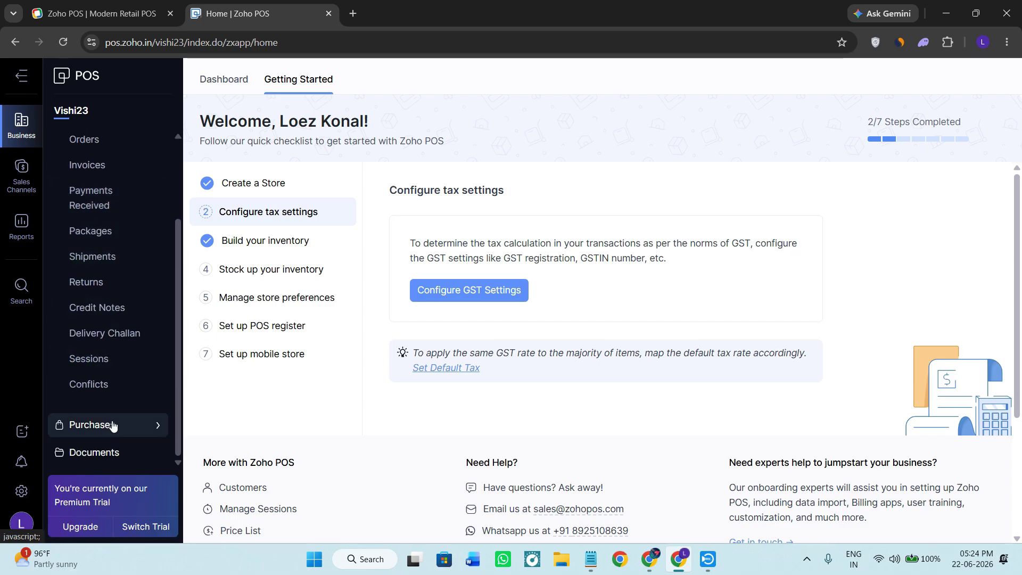
pyautogui.scroll(3, 171, 298)
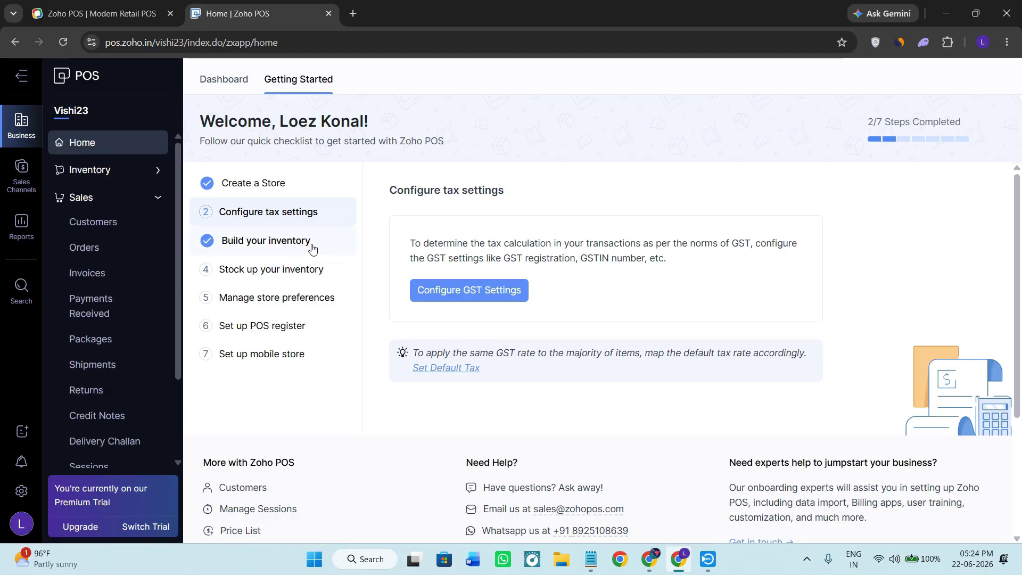
# Step: Open the Billing Apps page under Sales Channels and review the Windows, Android and iOS app options
pyautogui.click(21, 175)
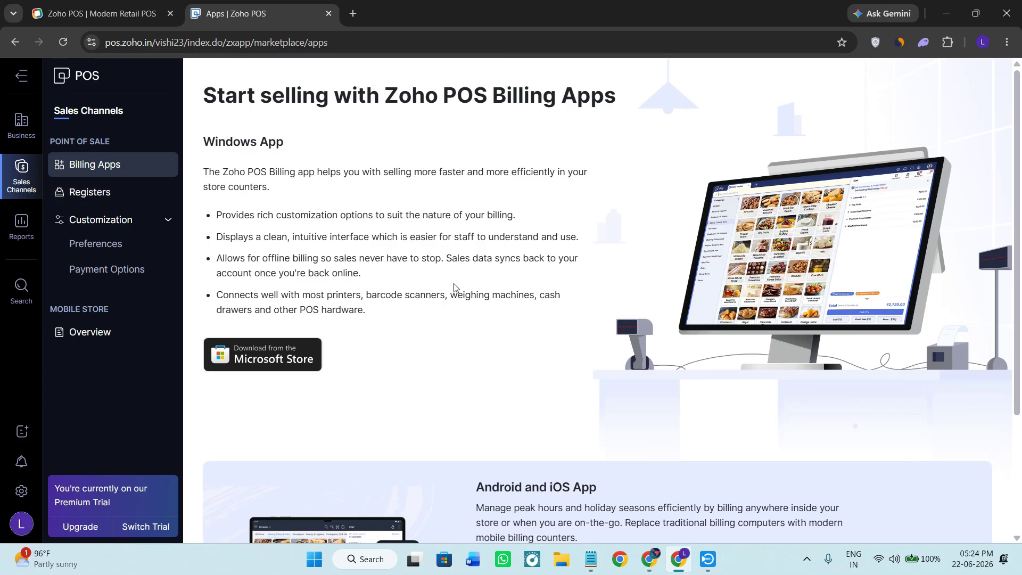
pyautogui.scroll(-3, 457, 289)
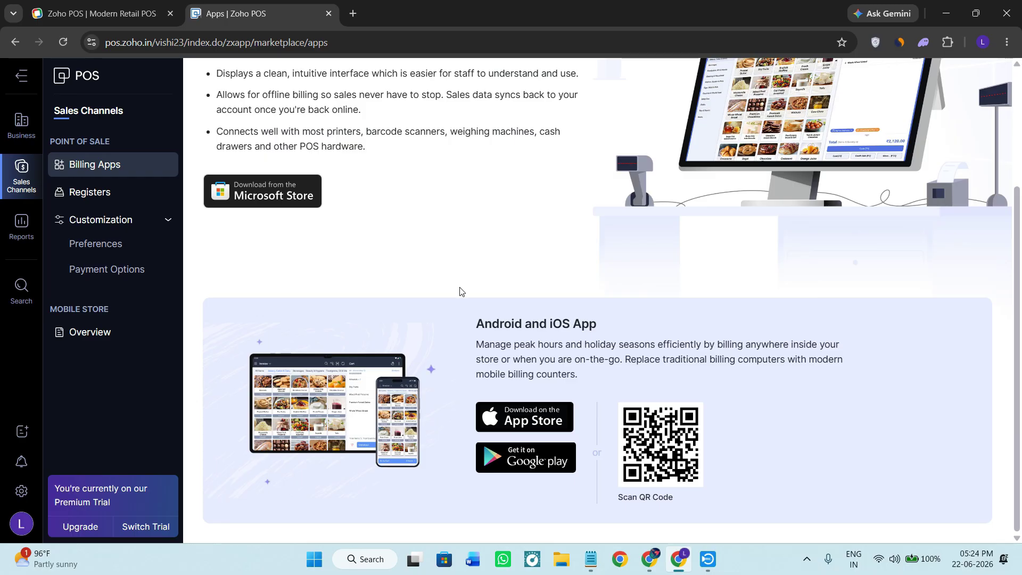
pyautogui.scroll(3, 443, 374)
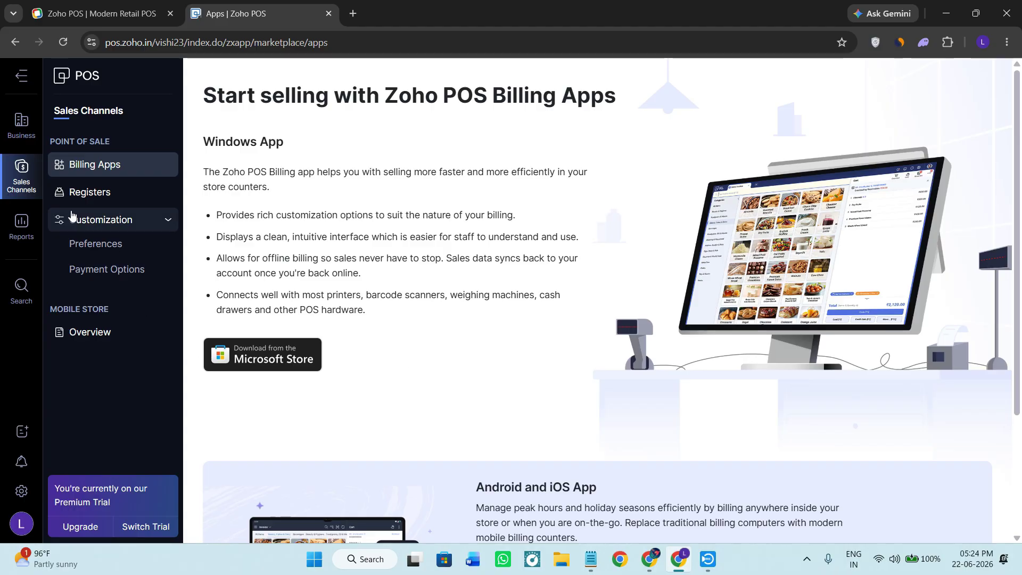
# Step: Open the Categories page in the business inventory, view the blank form for adding a category, and close it
pyautogui.click(20, 127)
pyautogui.click(109, 225)
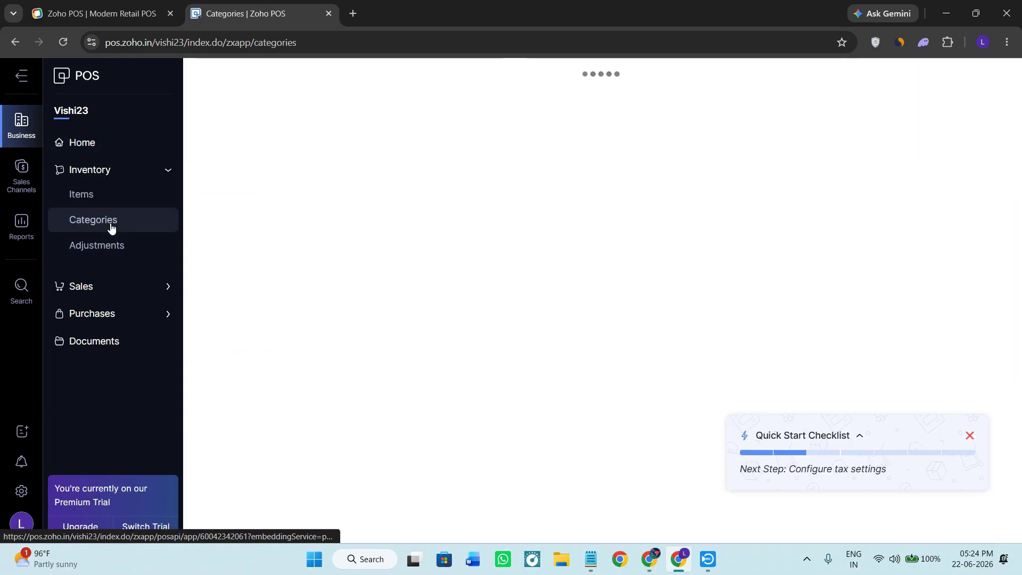
pyautogui.click(577, 233)
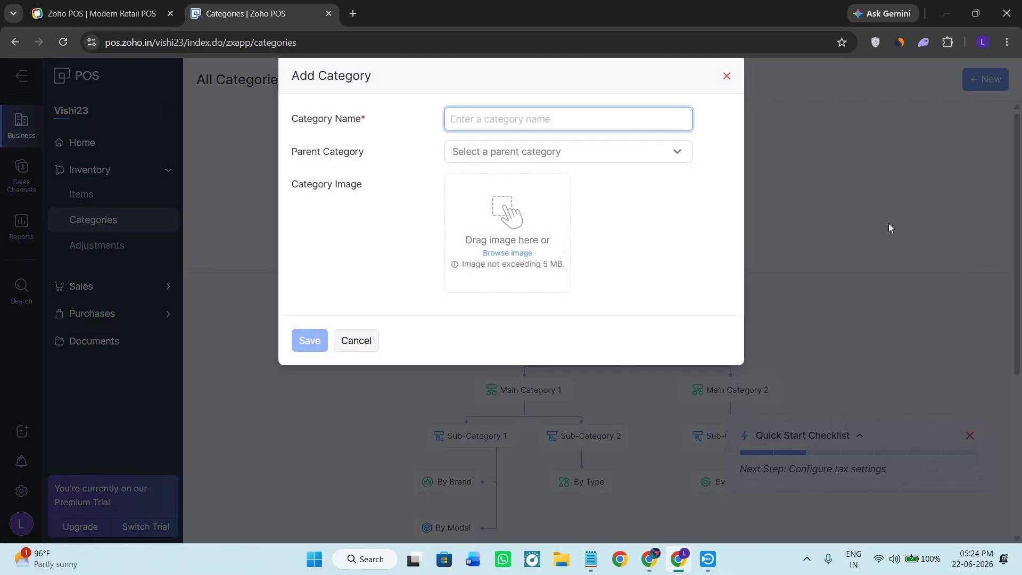
pyautogui.click(727, 76)
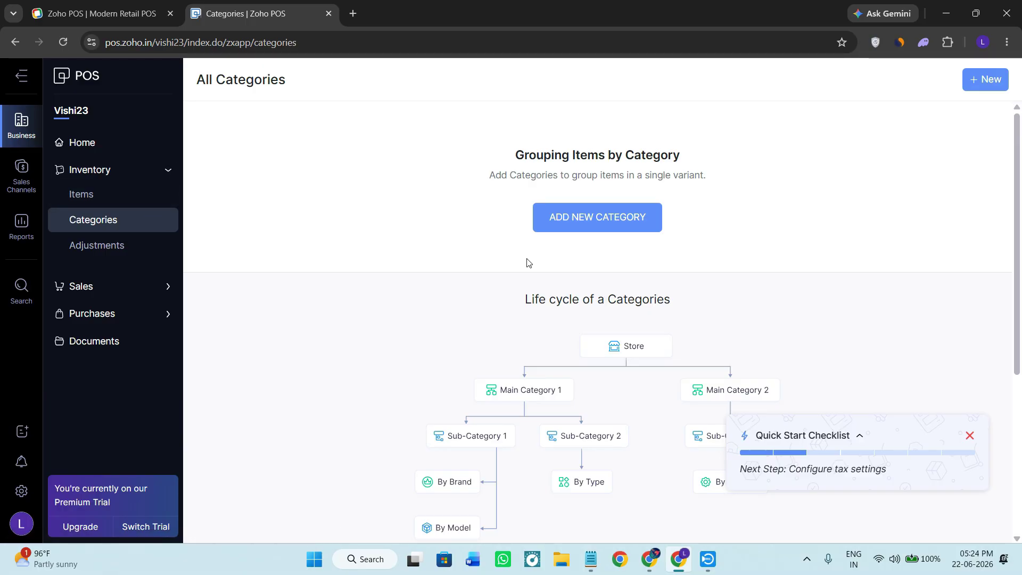
# Step: Open the inventory Items list and accept the update to inventory cost tracking for line-item discounts
pyautogui.click(110, 200)
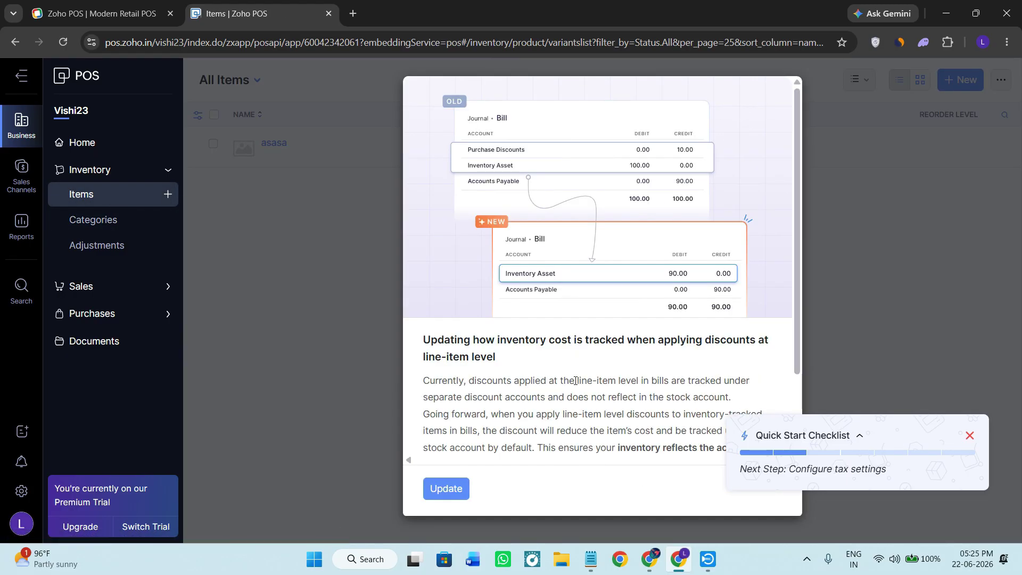
pyautogui.scroll(-3, 576, 381)
pyautogui.click(968, 436)
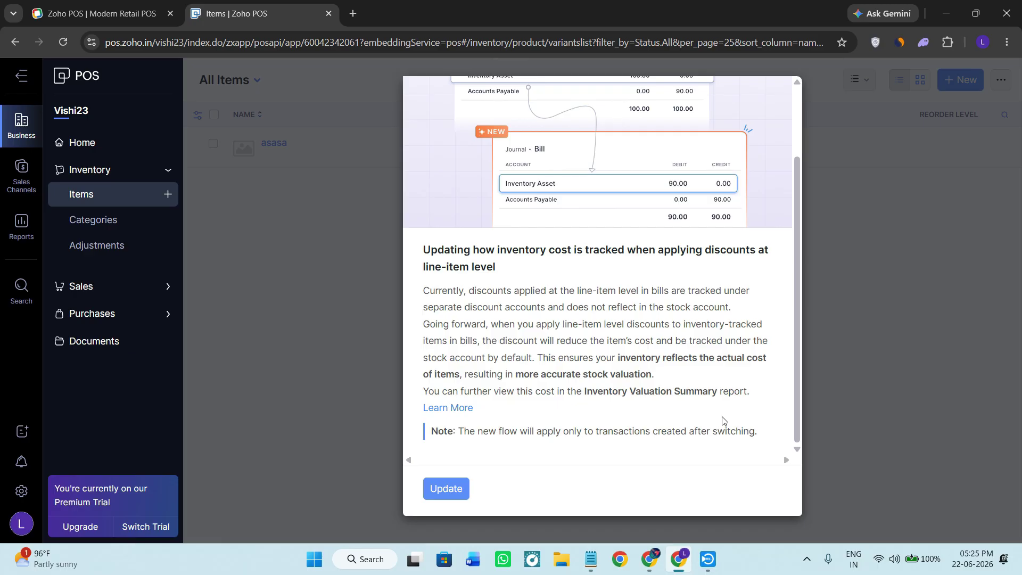
pyautogui.click(432, 491)
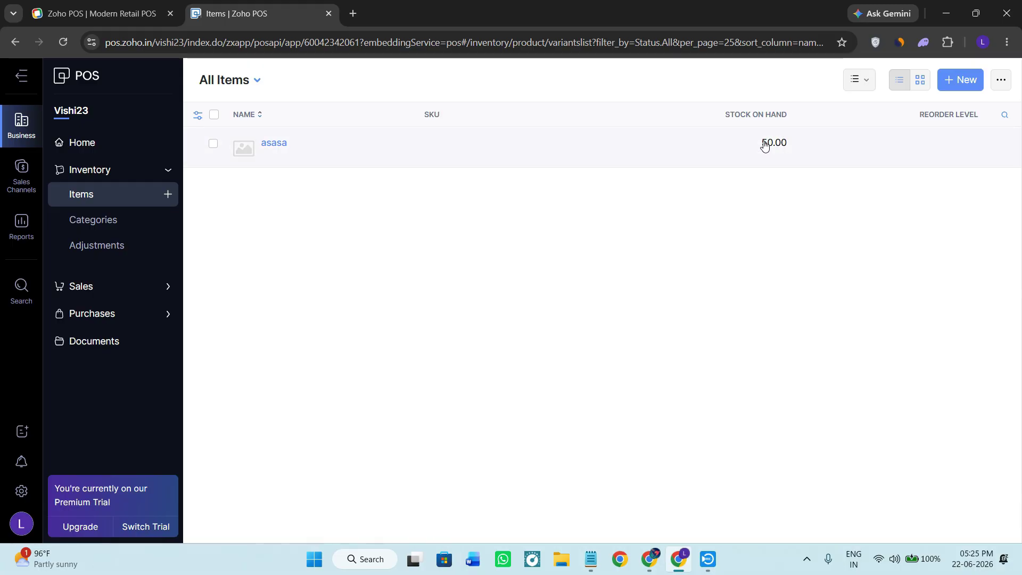
# Step: Open a new item form and review its item details, description, sales and purchase information fields
pyautogui.click(965, 79)
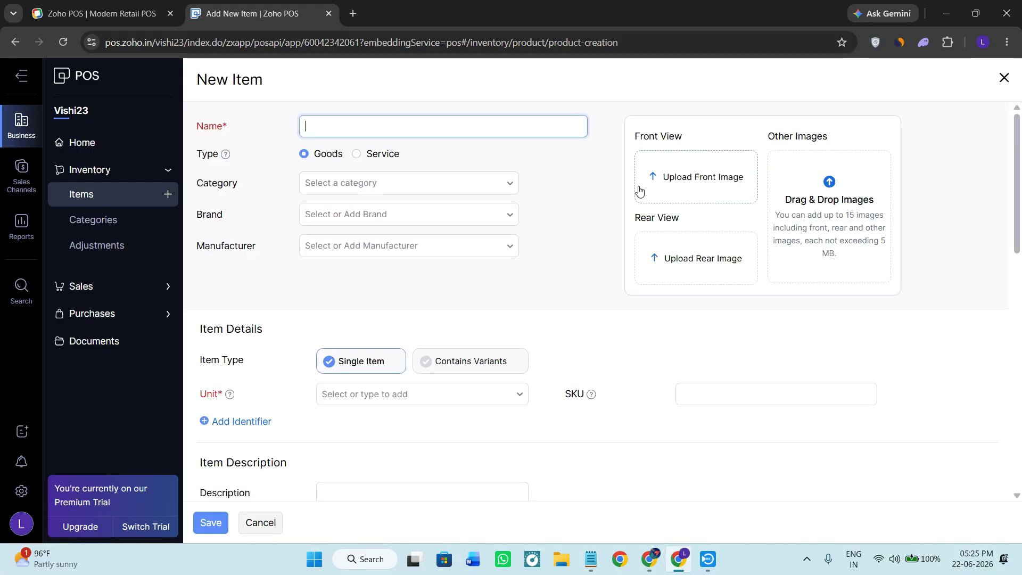
pyautogui.scroll(-6, 433, 257)
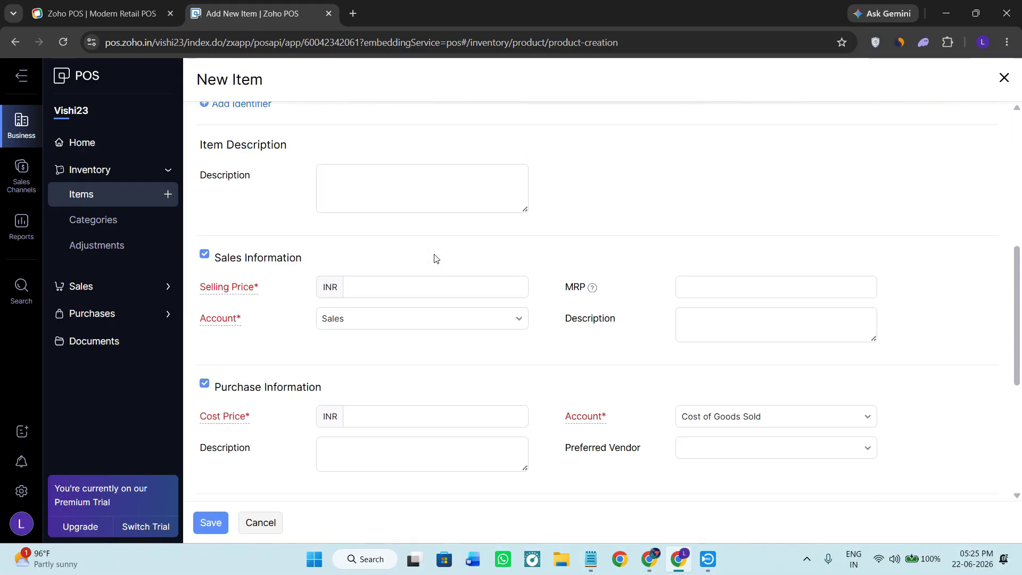
pyautogui.scroll(6, 436, 258)
pyautogui.scroll(-8, 342, 353)
pyautogui.scroll(8, 283, 353)
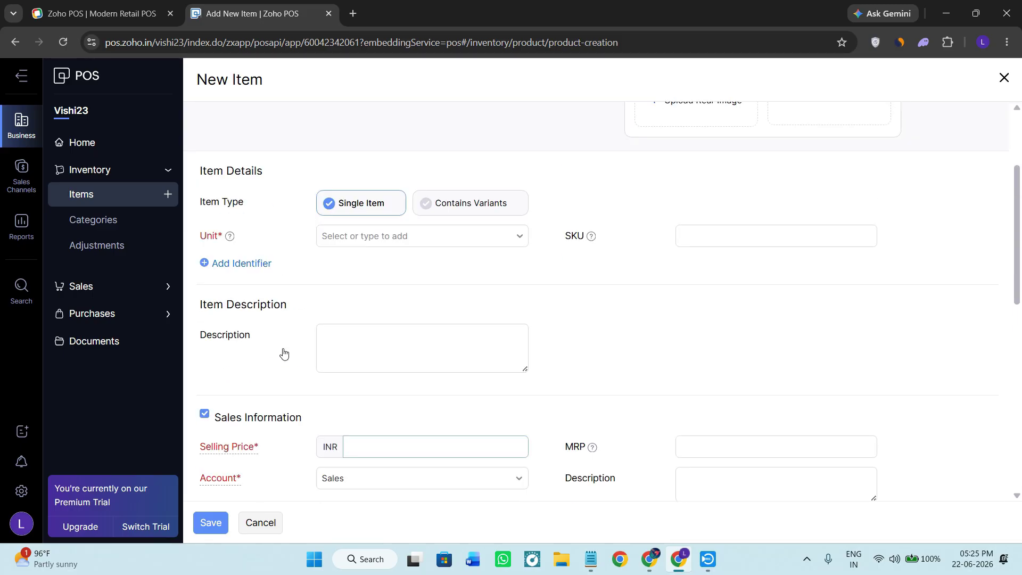
# Step: Go back to Categories, check the parent category choices in the Add Category form, and cancel it
pyautogui.click(100, 218)
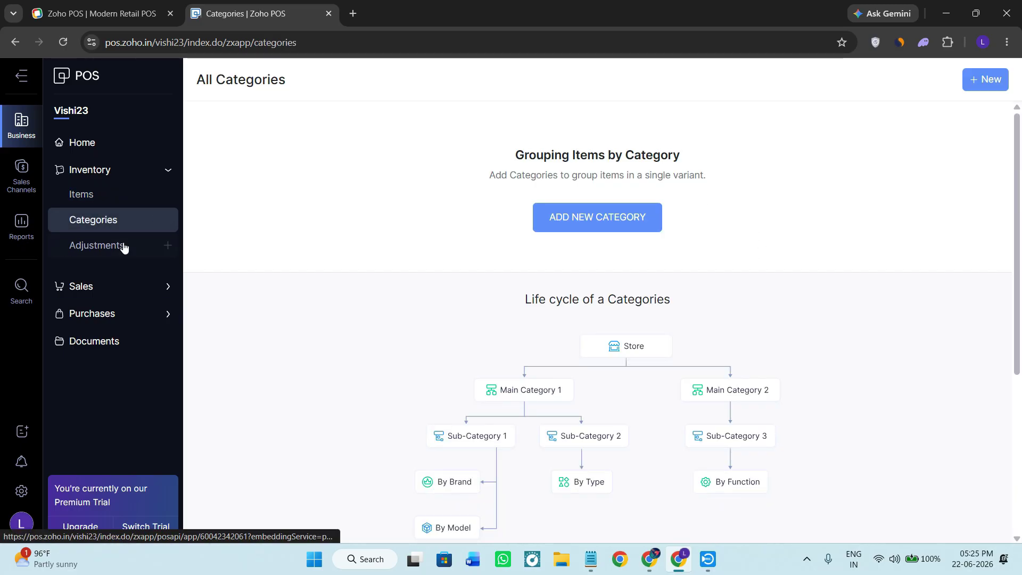
pyautogui.click(561, 228)
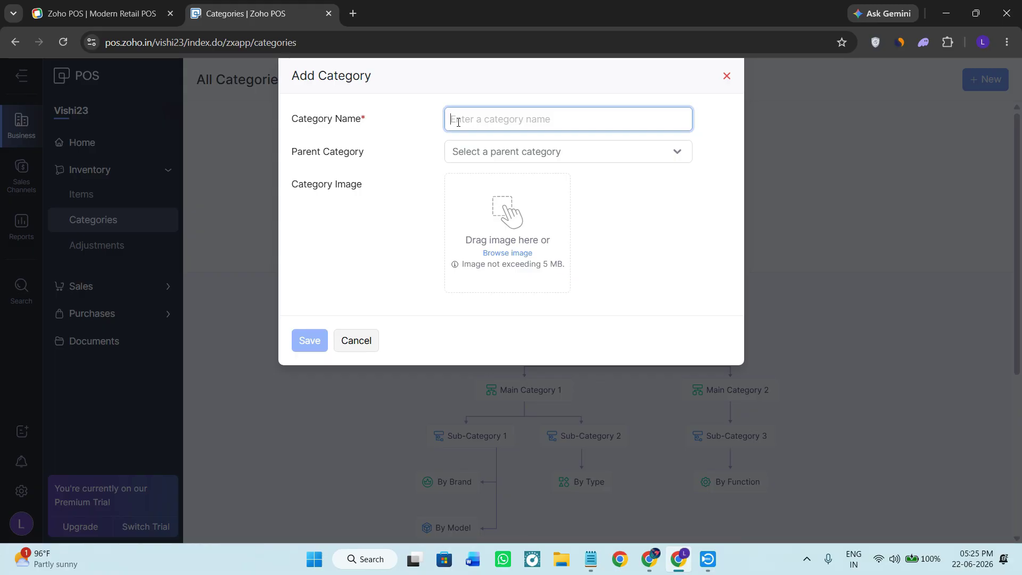
pyautogui.click(482, 156)
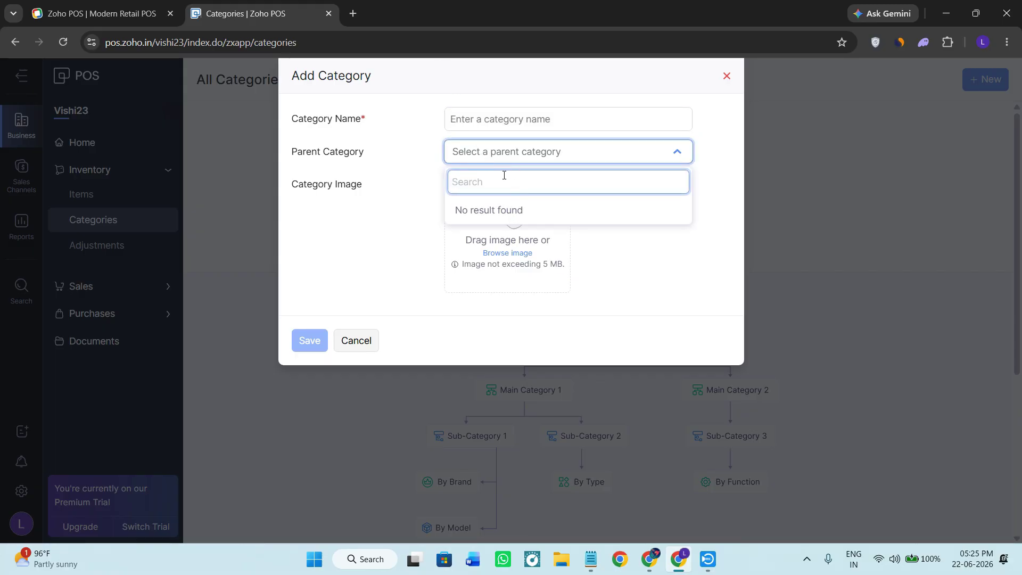
pyautogui.click(400, 200)
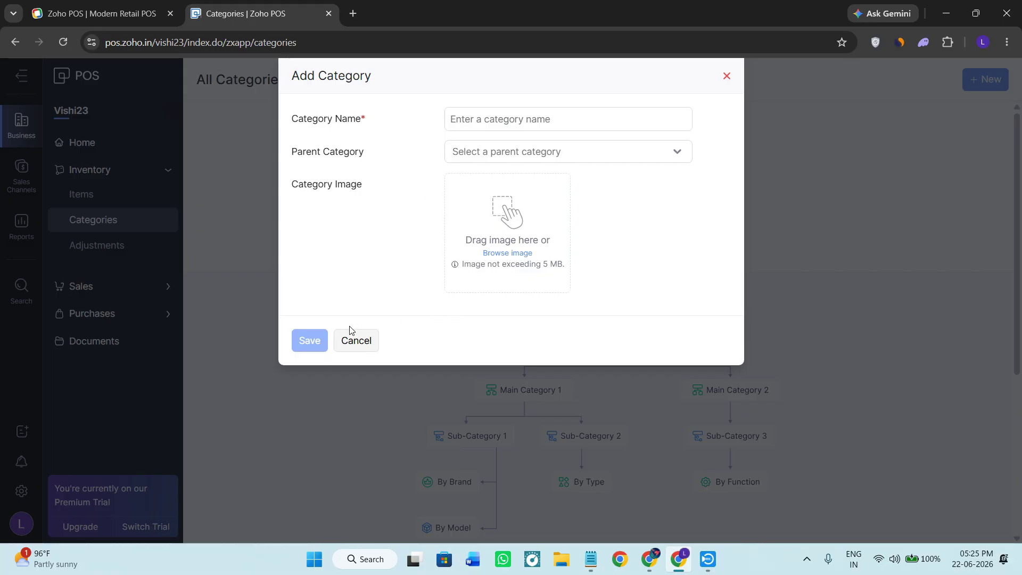
pyautogui.click(363, 350)
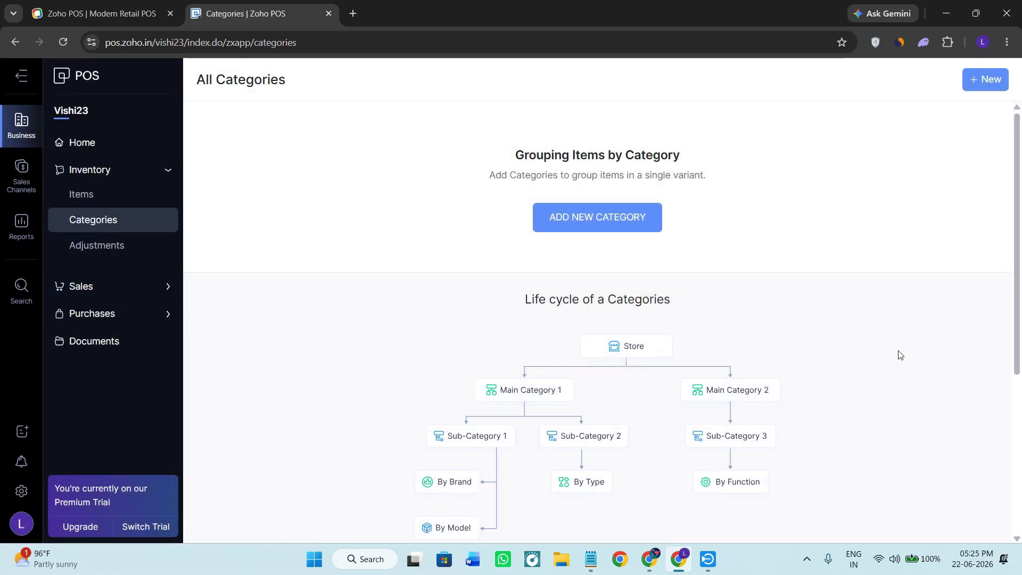
# Step: Examine the category life cycle diagram and key points, and open the inventory Adjustments page
pyautogui.scroll(-2, 595, 408)
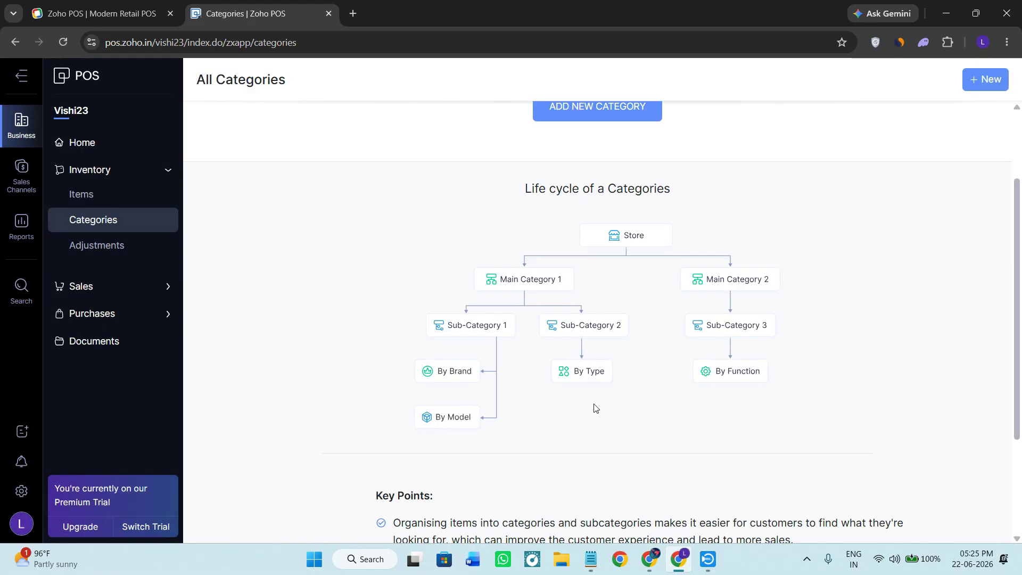
pyautogui.scroll(-2, 616, 406)
pyautogui.scroll(4, 617, 406)
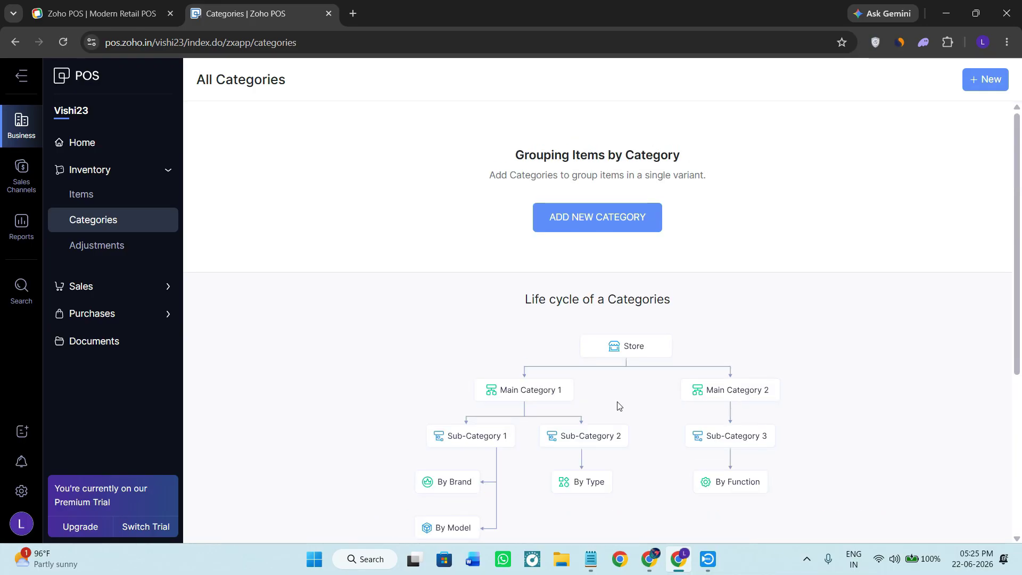
pyautogui.click(103, 249)
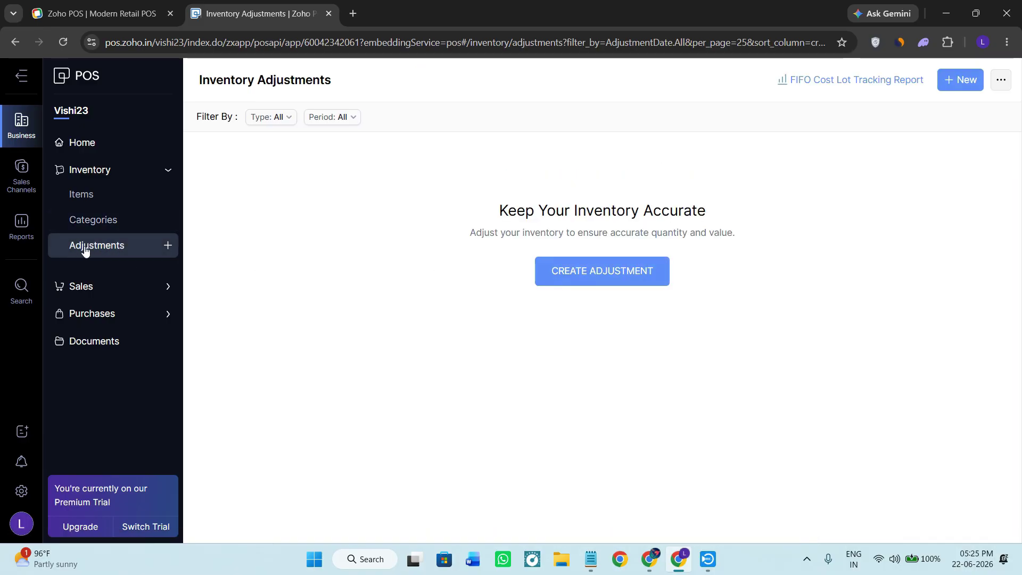
# Step: Go back to the business home page, collapse the Inventory section and expand Sales
pyautogui.click(36, 182)
pyautogui.click(21, 125)
pyautogui.click(97, 151)
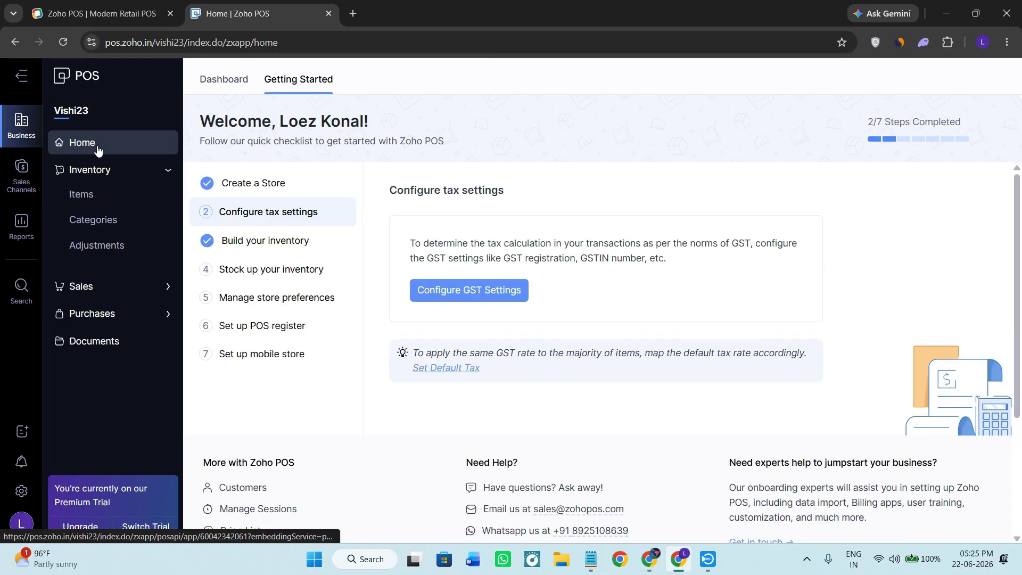
pyautogui.click(125, 169)
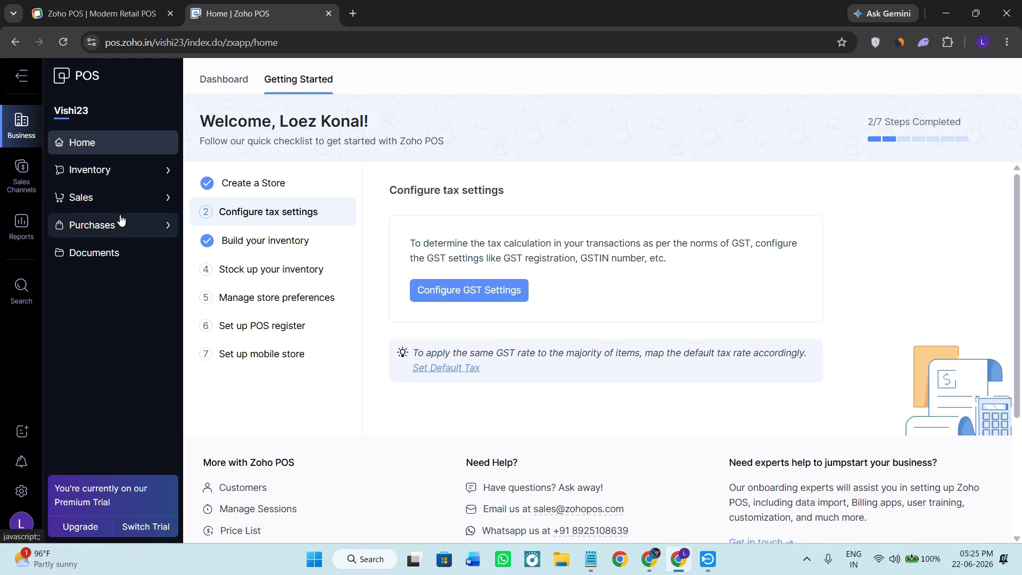
pyautogui.click(96, 199)
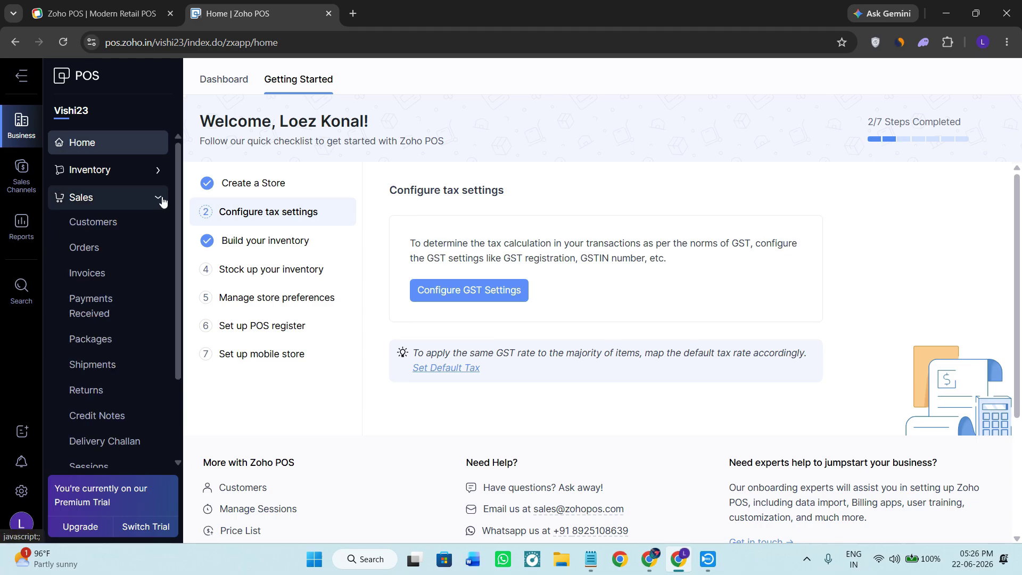
# Step: View the Customers, Orders and Invoices pages of the Sales section, including the billing app download options
pyautogui.click(94, 229)
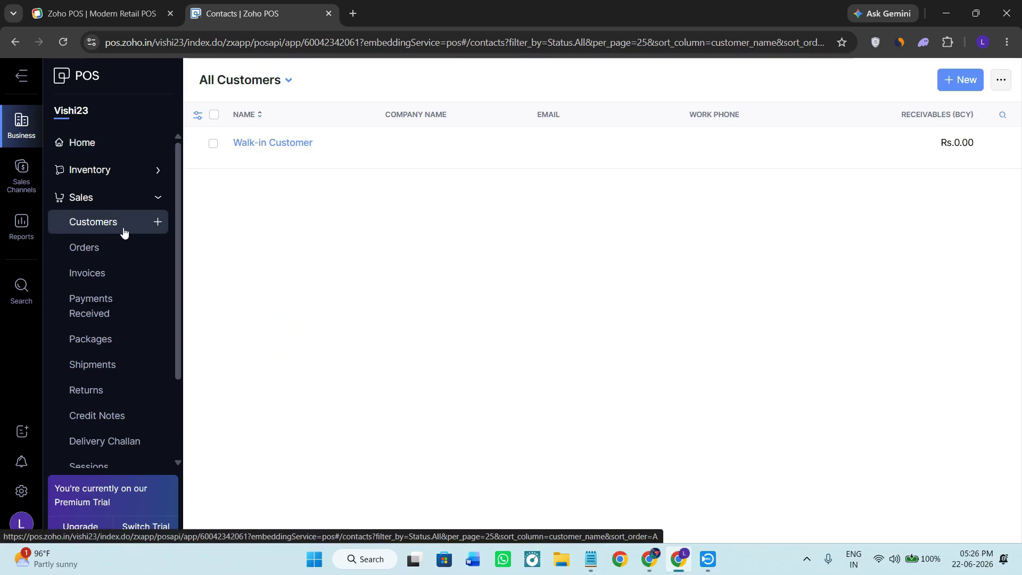
pyautogui.click(119, 253)
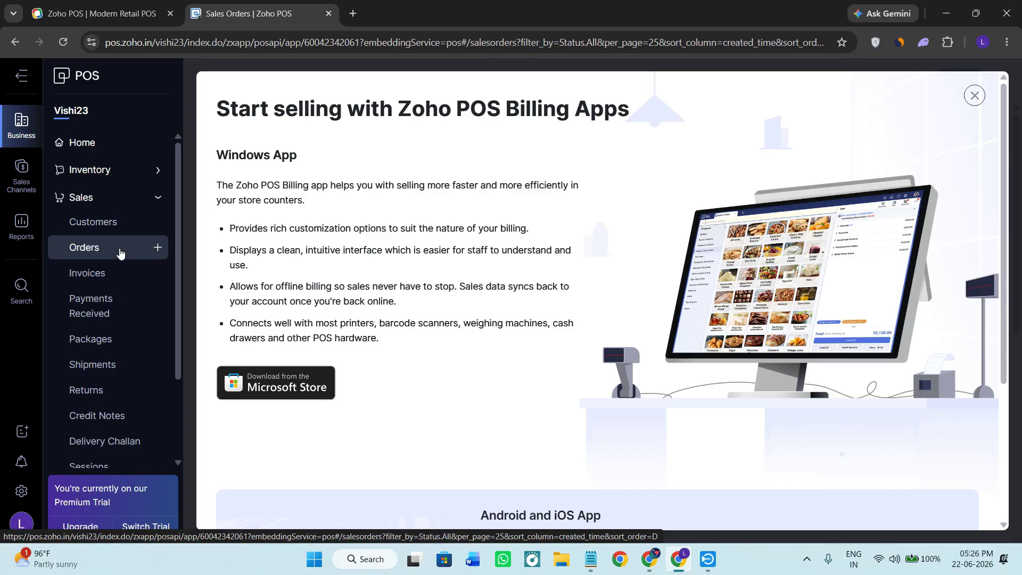
pyautogui.click(113, 281)
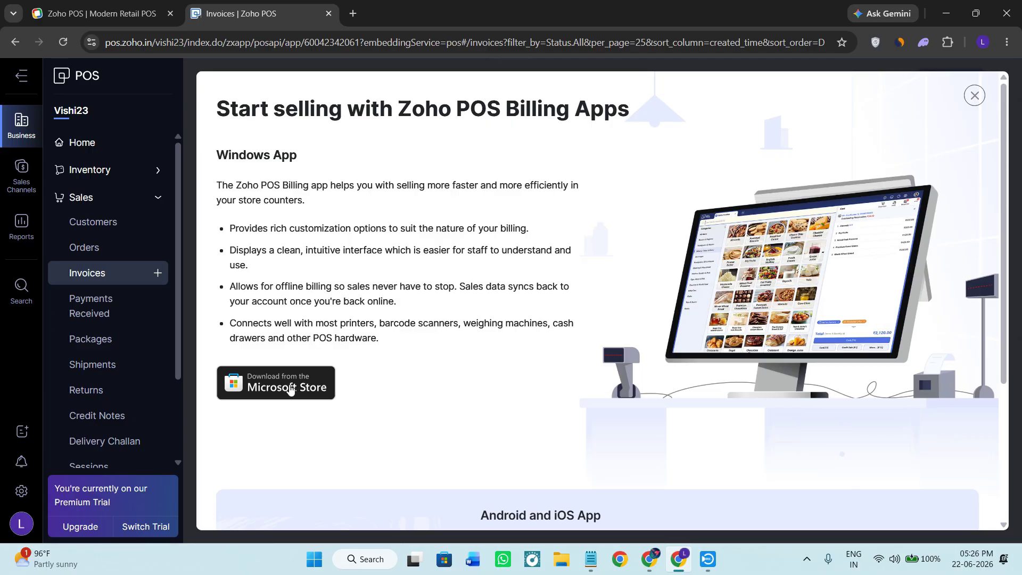
pyautogui.scroll(-4, 389, 390)
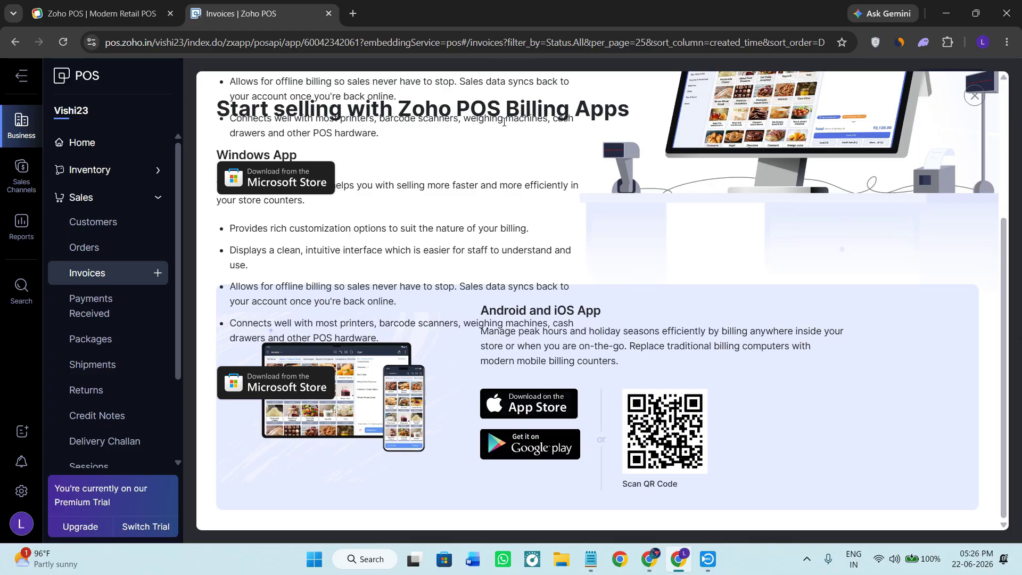
# Step: Review the Payments Received page, view the blank Record Payment form, and close it without saving
pyautogui.click(96, 307)
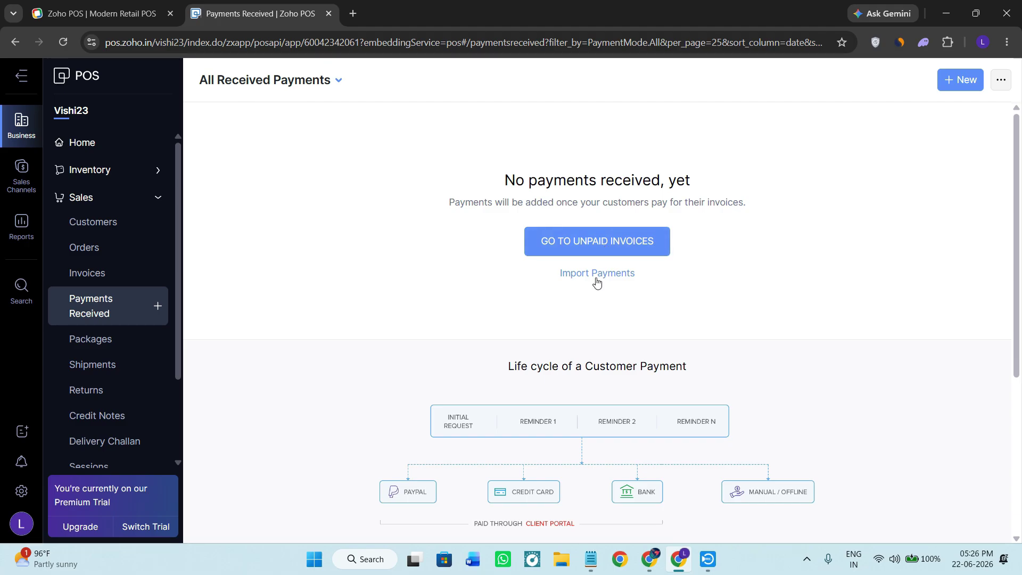
pyautogui.scroll(-3, 616, 280)
pyautogui.scroll(3, 618, 280)
pyautogui.click(962, 80)
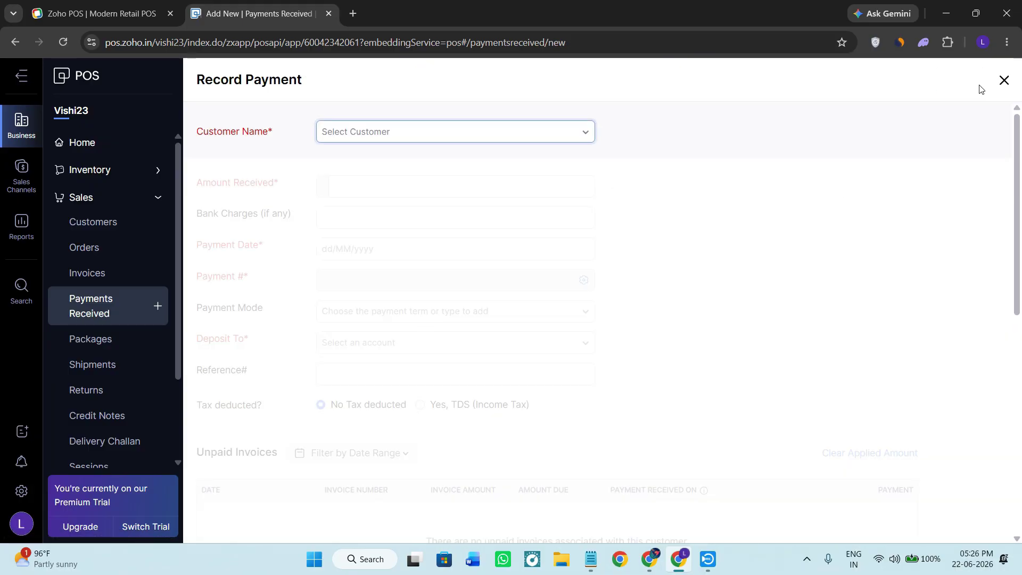
pyautogui.click(1004, 80)
# Step: Review the Packages page, view the blank New Package form, and leave it discarding the changes
pyautogui.click(101, 345)
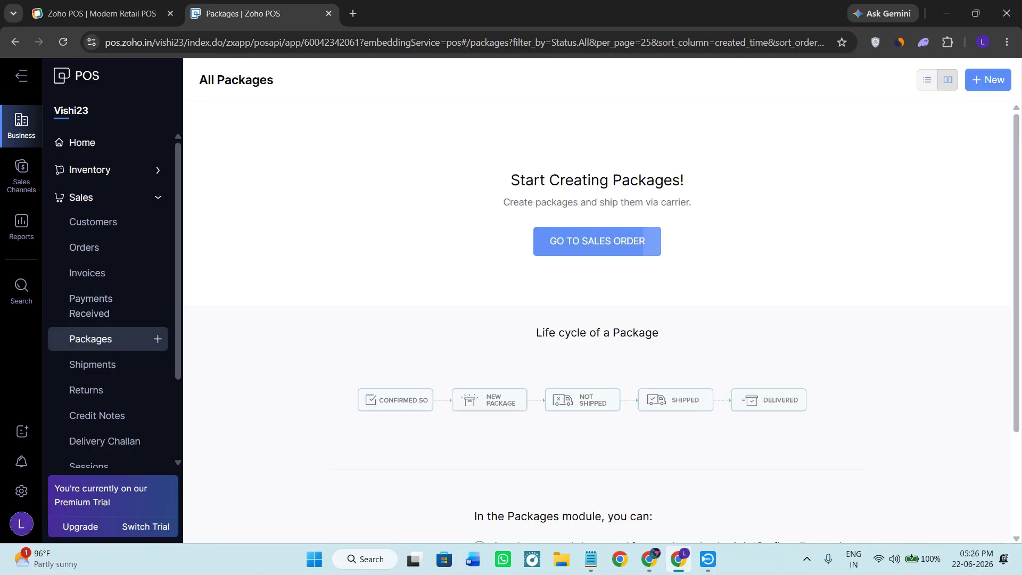
pyautogui.moveTo(510, 183); pyautogui.dragTo(812, 201)
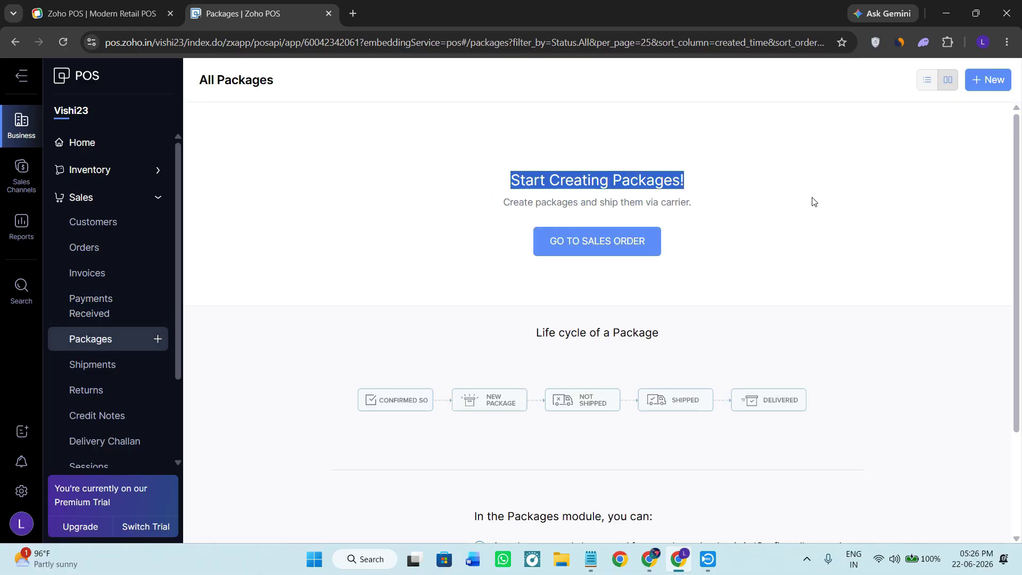
pyautogui.click(808, 237)
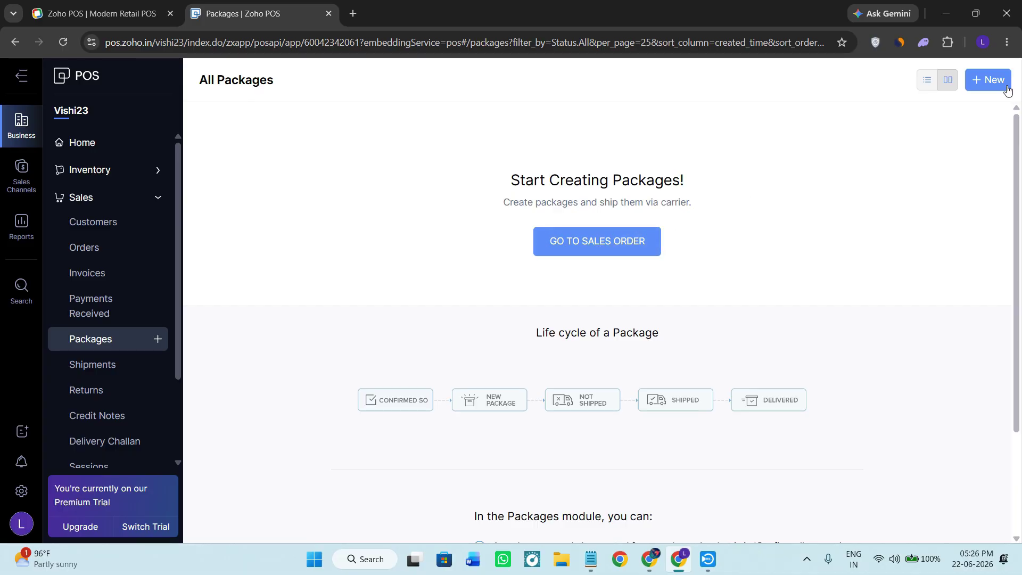
pyautogui.click(989, 80)
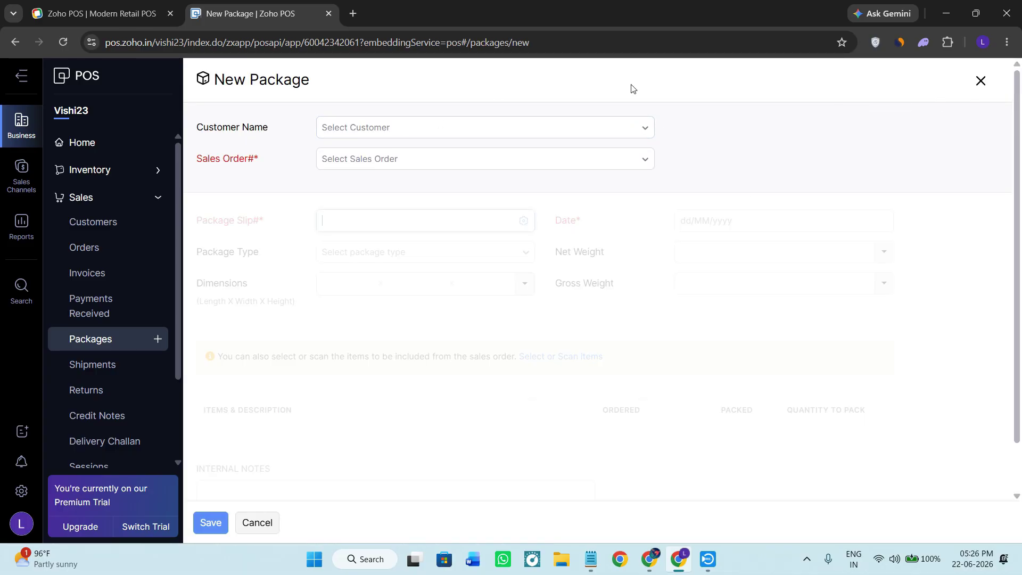
pyautogui.click(986, 81)
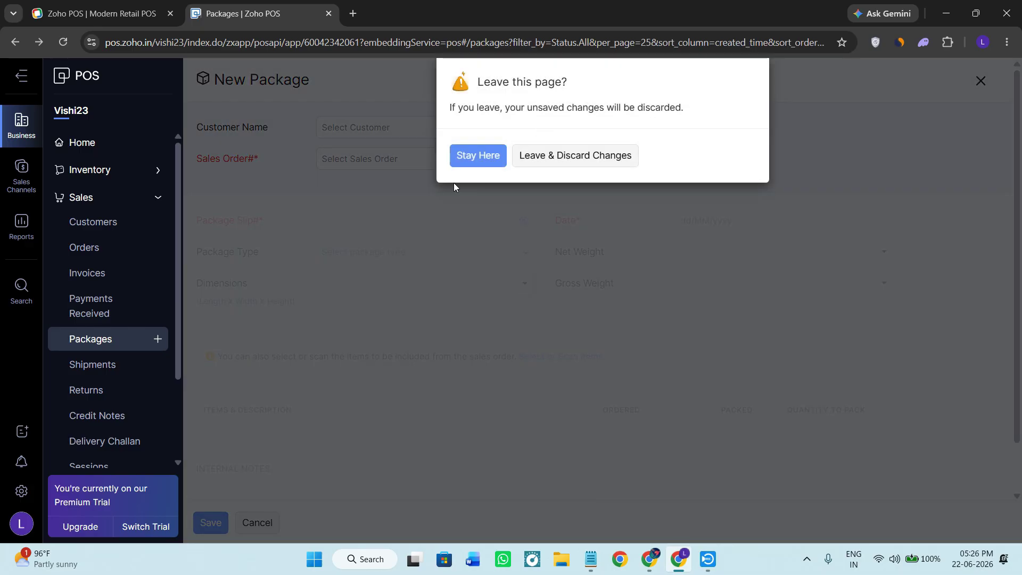
pyautogui.click(551, 156)
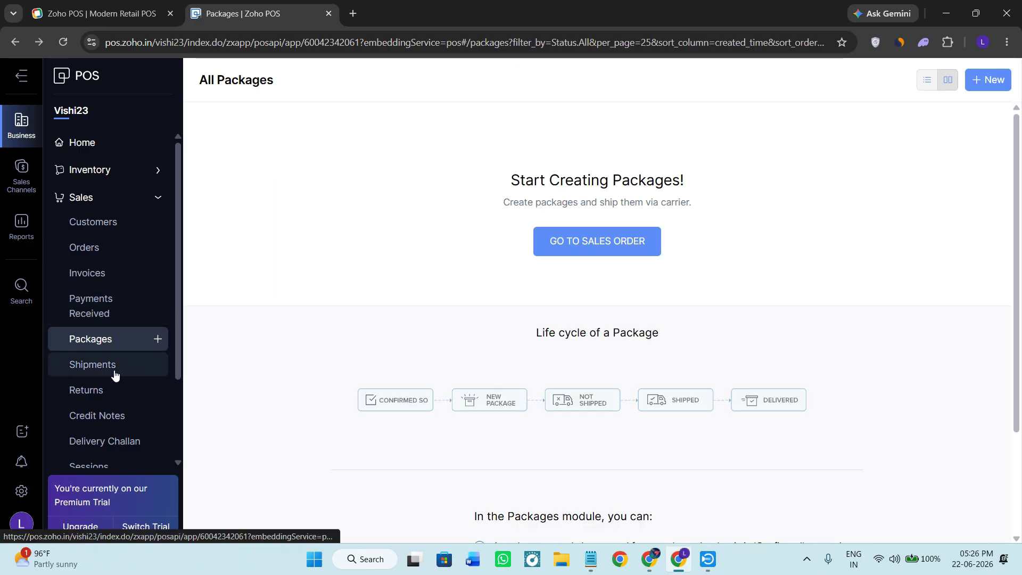
# Step: Look through the remaining Sales modules and open the Credit Notes page
pyautogui.scroll(-2, 114, 375)
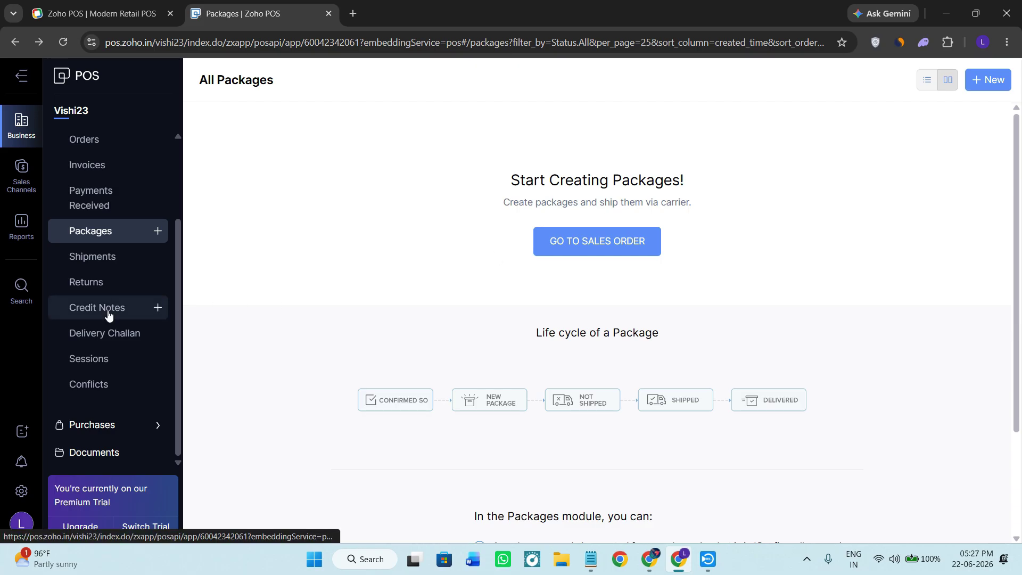
pyautogui.click(80, 311)
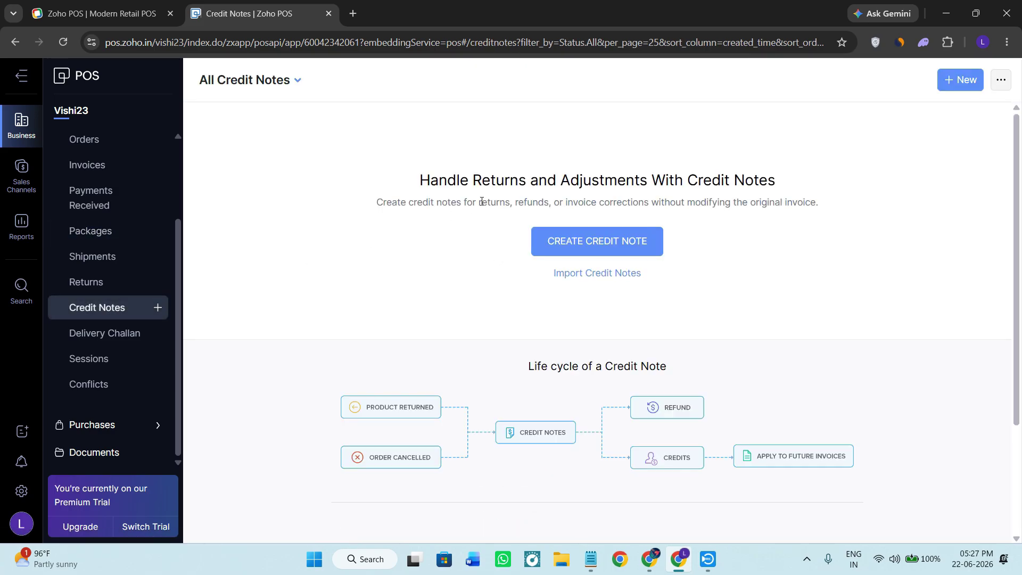
pyautogui.scroll(2, 139, 205)
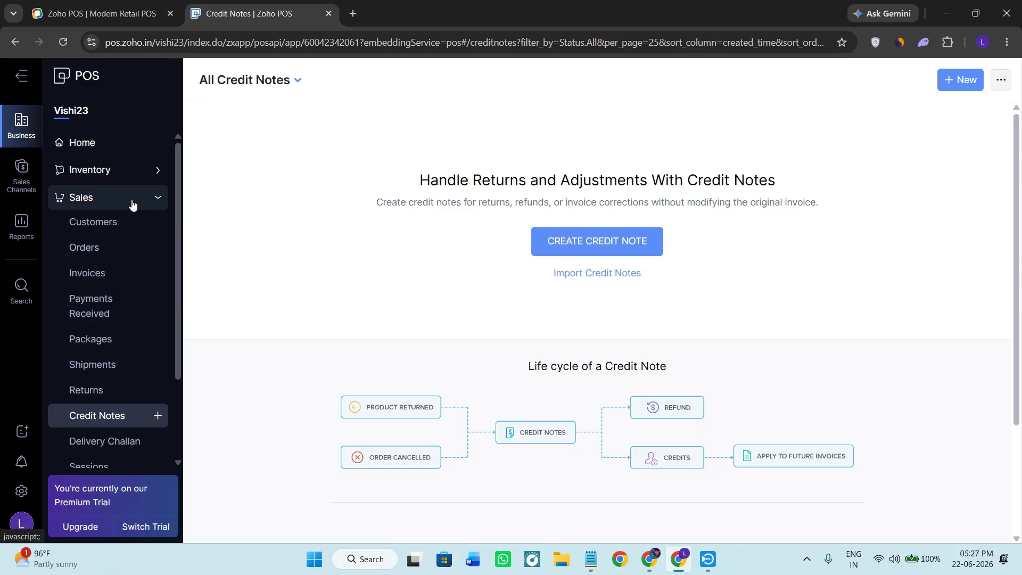
# Step: View the getting-started Home page and the Sales Channels billing apps page, and return to the business Home page
pyautogui.click(133, 204)
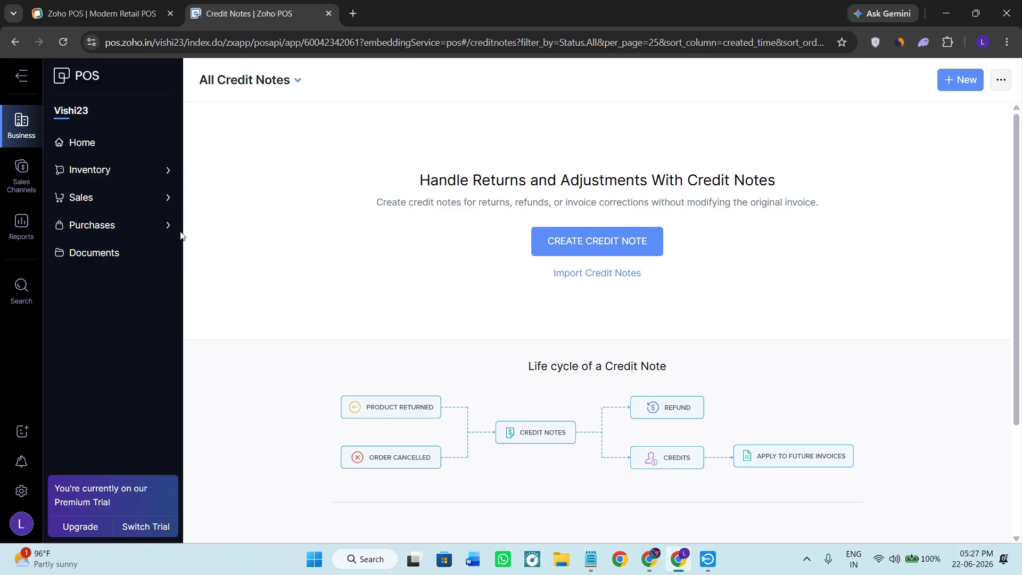
pyautogui.click(113, 153)
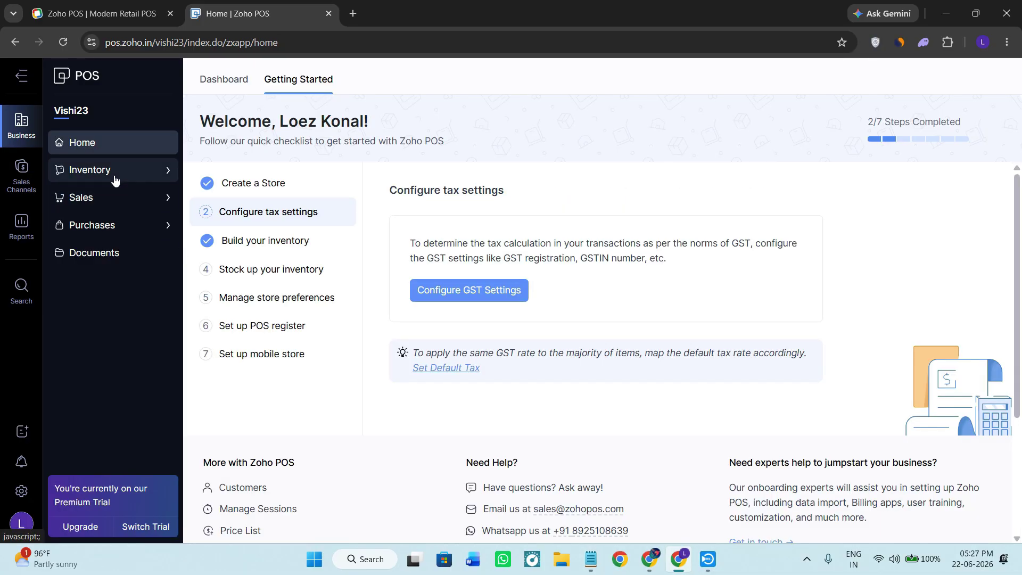
pyautogui.click(83, 175)
pyautogui.click(21, 173)
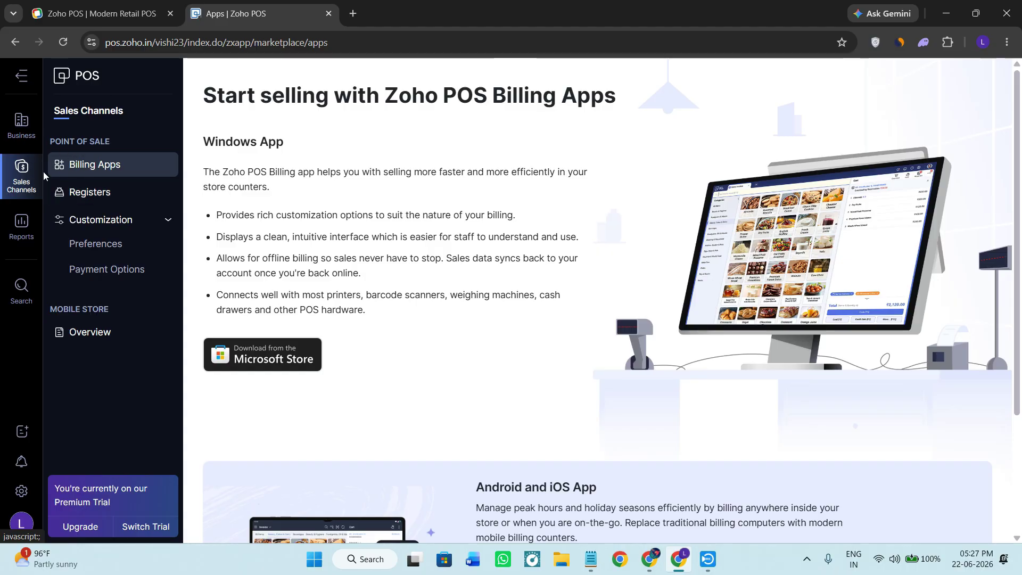
pyautogui.click(22, 125)
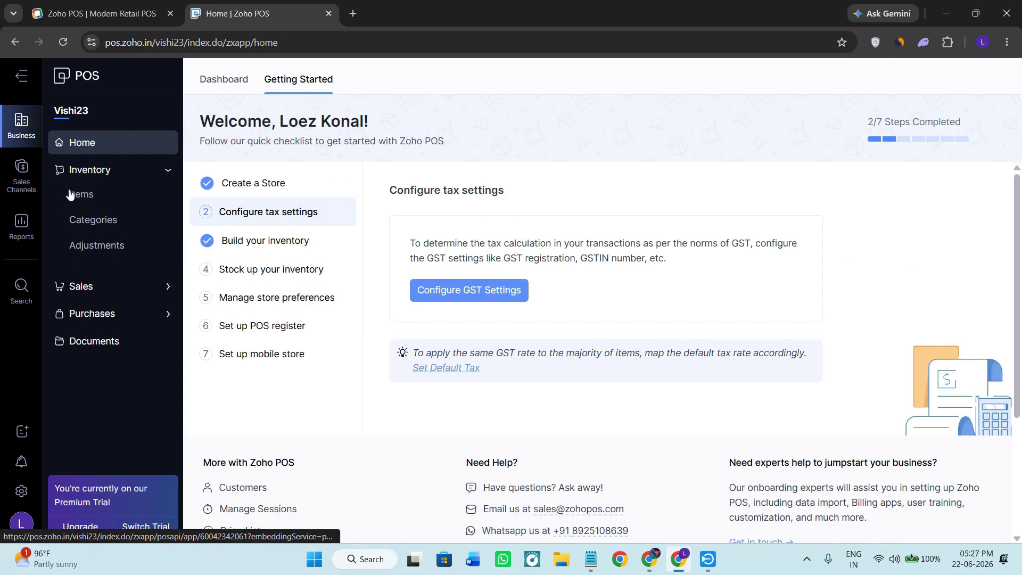
# Step: From the Customers list, start a new customer with the Business type and review the form's contact, company and display name fields
pyautogui.click(118, 170)
pyautogui.click(109, 201)
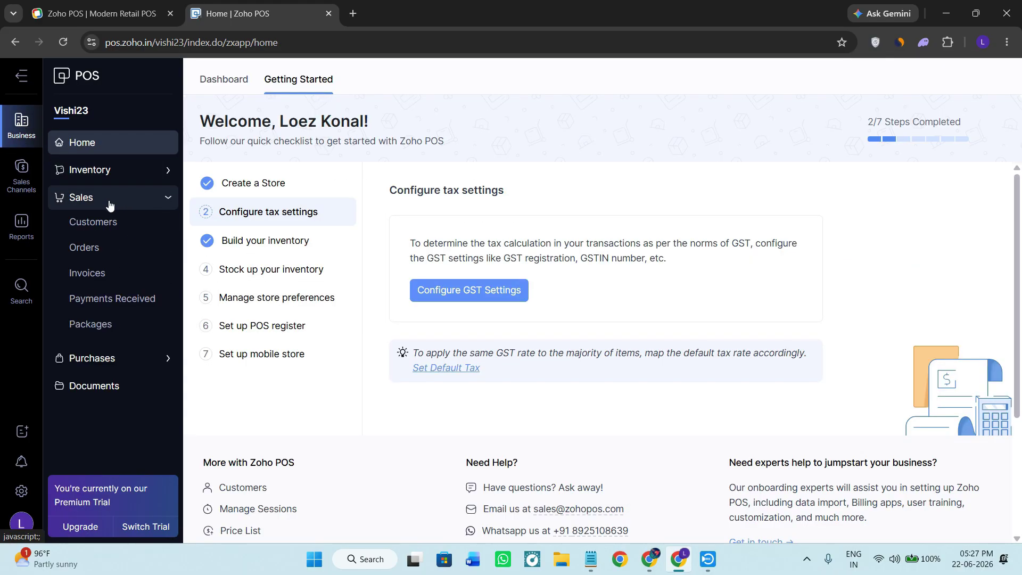
pyautogui.click(113, 224)
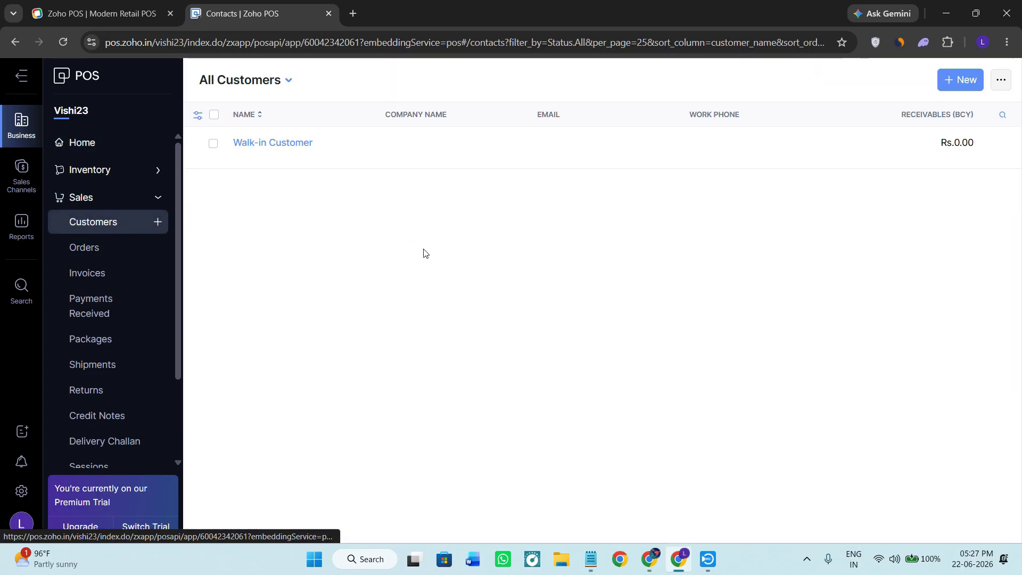
pyautogui.click(964, 80)
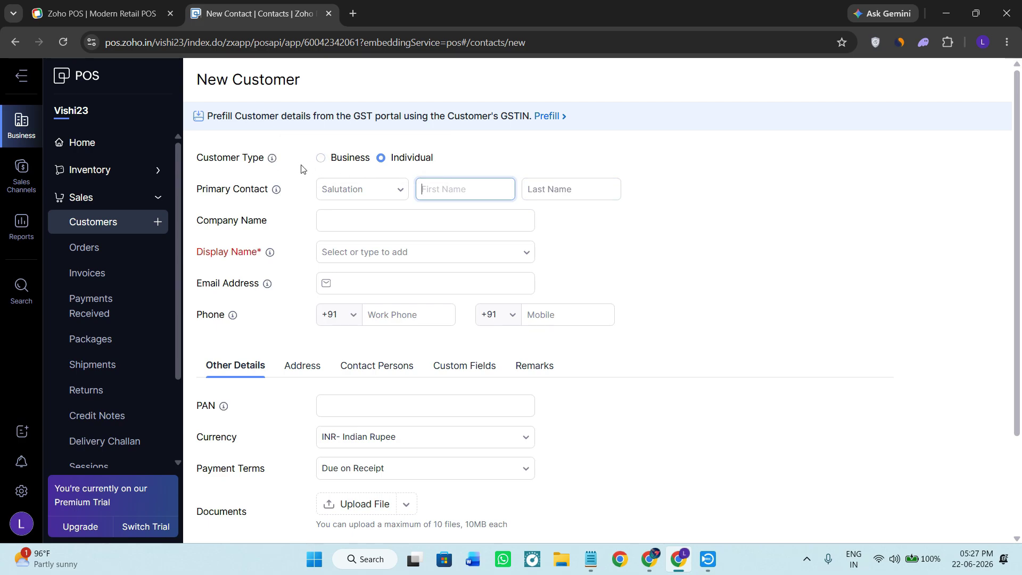
pyautogui.click(321, 158)
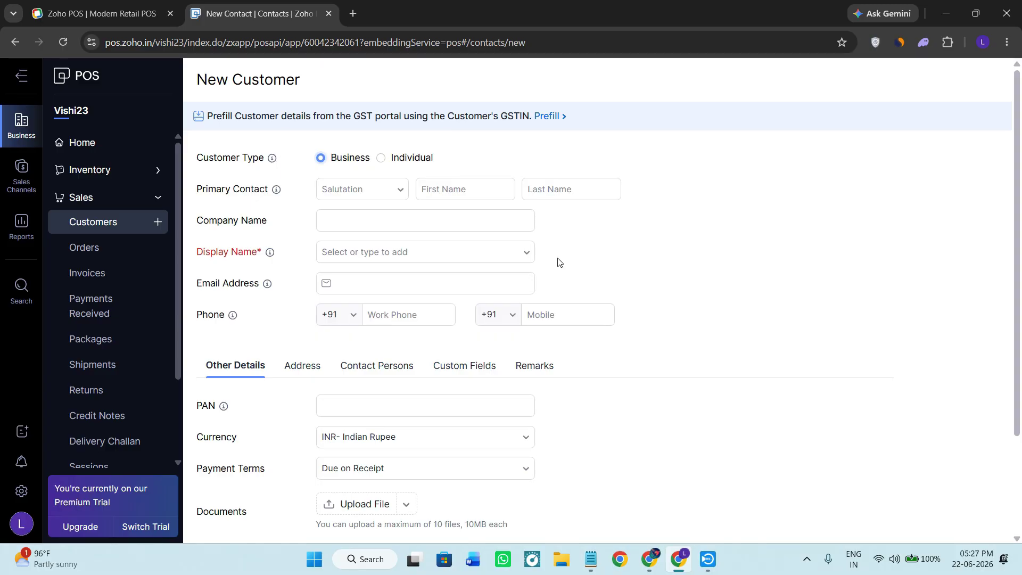
pyautogui.moveTo(277, 195)
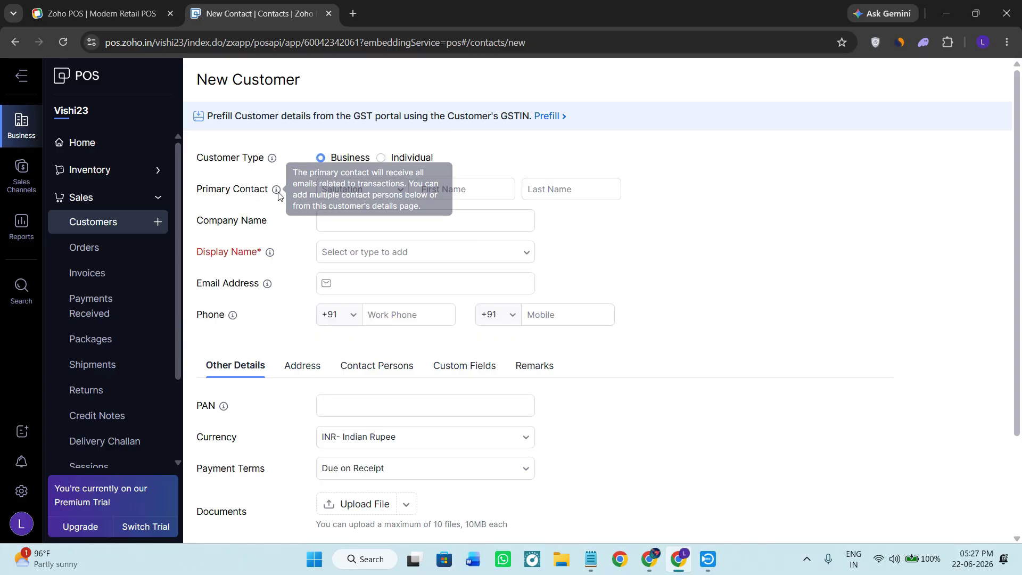
pyautogui.click(477, 229)
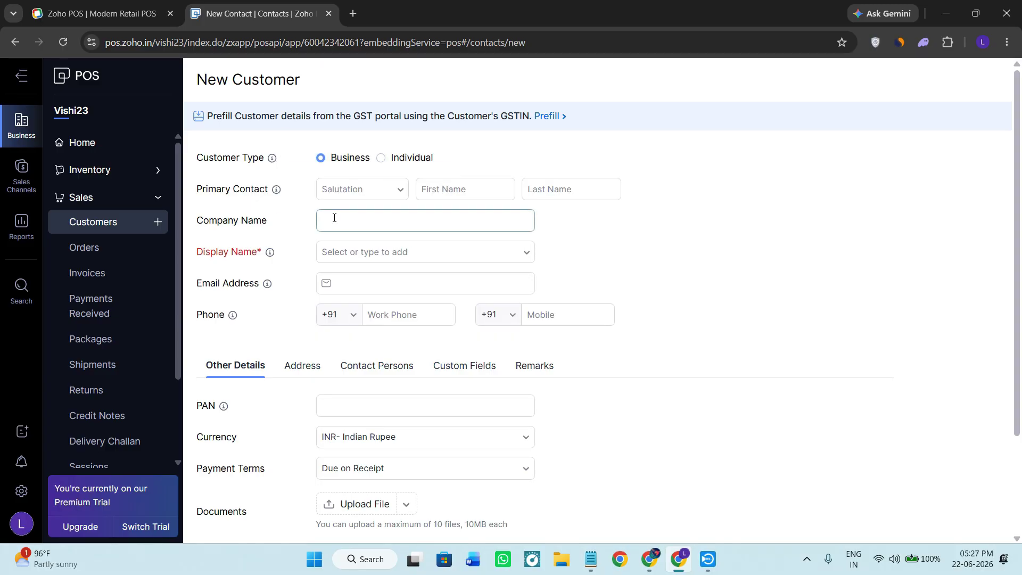
pyautogui.scroll(-2, 335, 218)
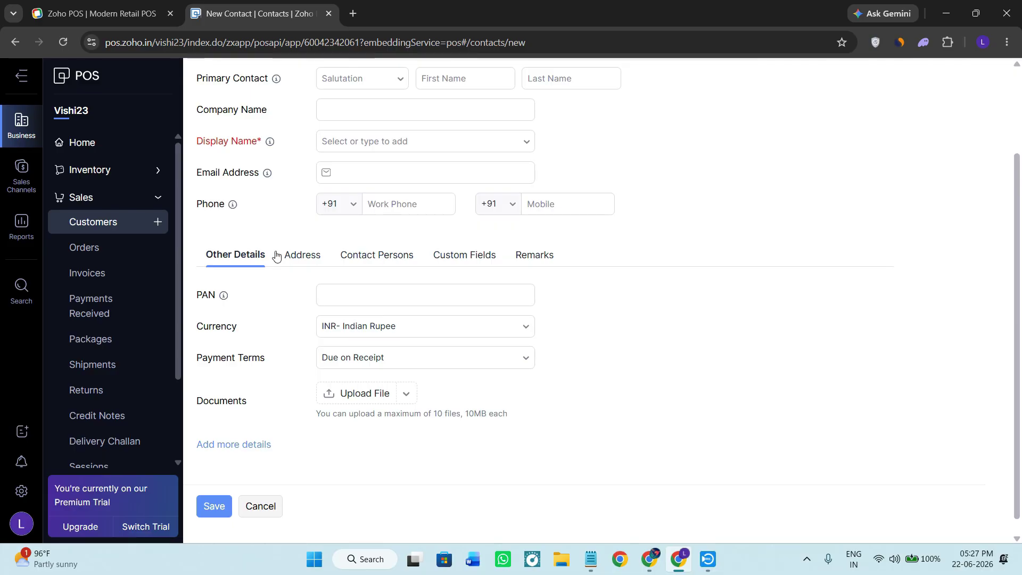
# Step: Examine the Address and Contact Persons sections of the blank New Customer form
pyautogui.click(305, 259)
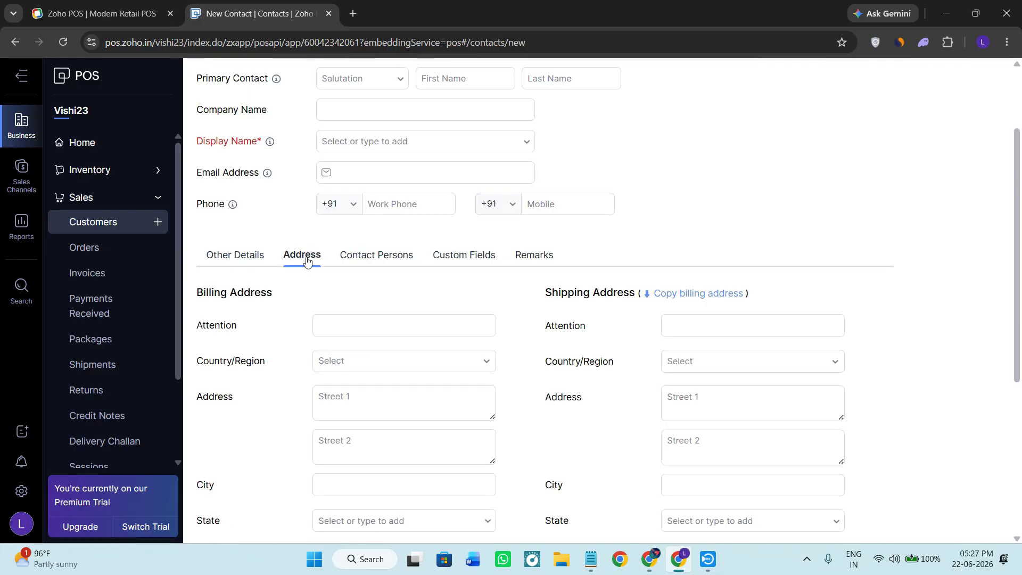
pyautogui.click(377, 256)
pyautogui.scroll(2, 595, 408)
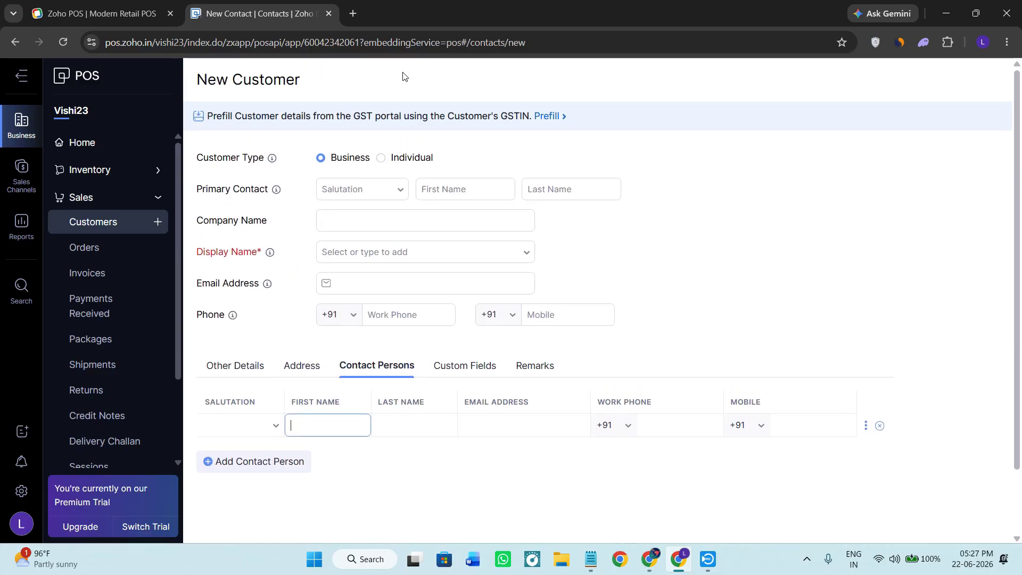
pyautogui.click(408, 89)
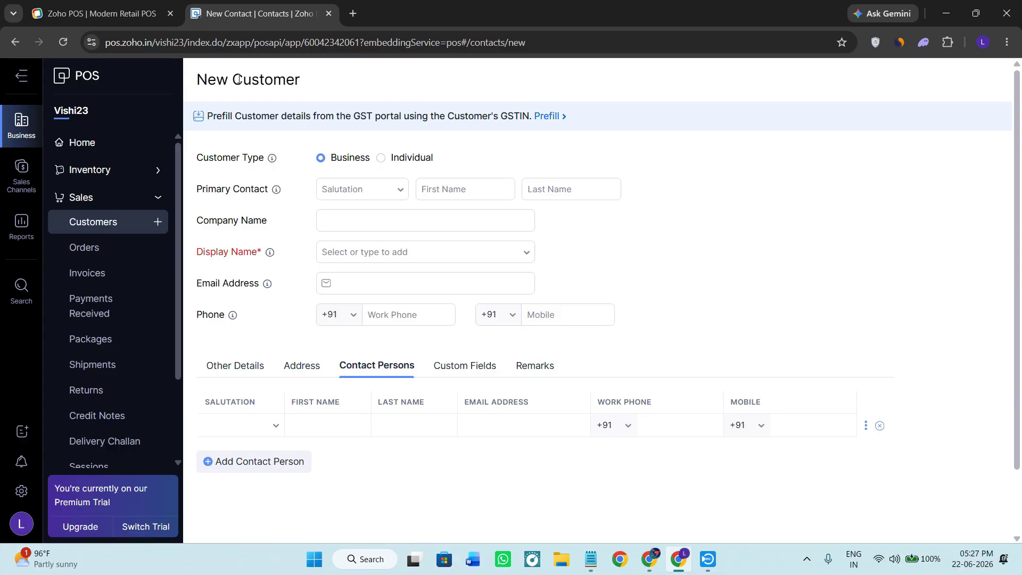
pyautogui.scroll(-2, 500, 457)
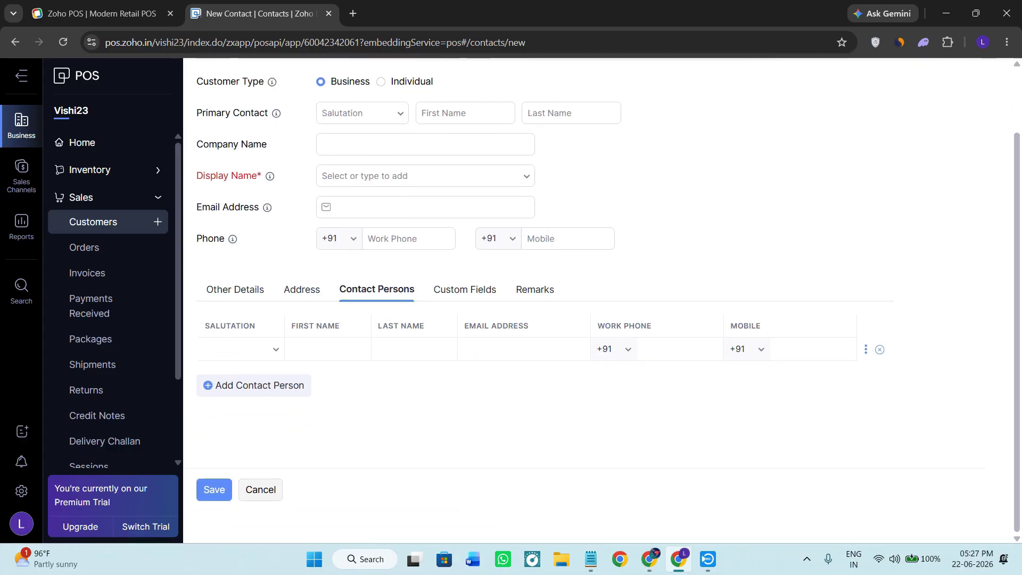
pyautogui.scroll(2, 455, 341)
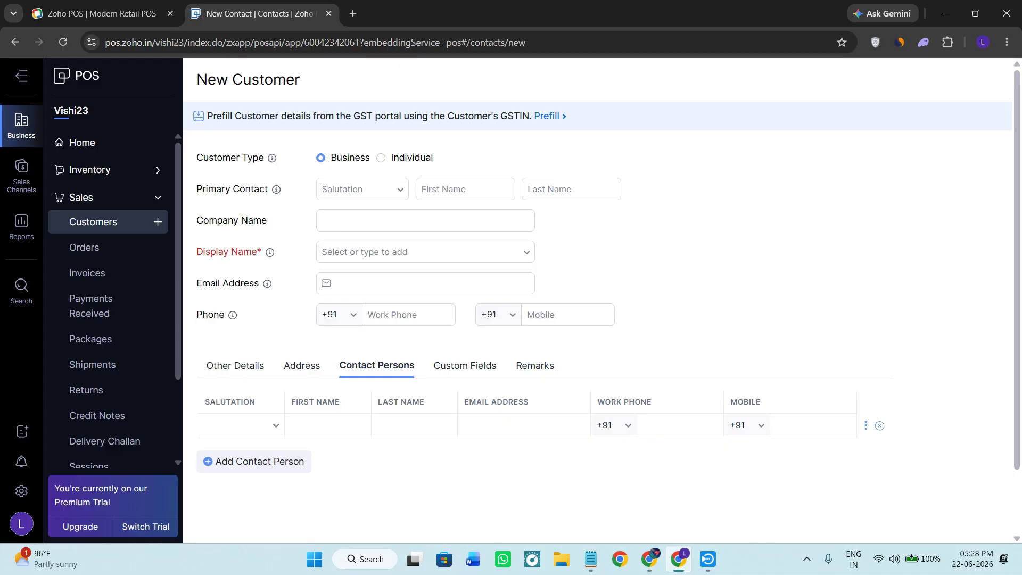
# Step: Look through the Sales and Purchases modules and open the Purchase Orders page, discarding the unsaved New Customer form
pyautogui.scroll(-2, 129, 367)
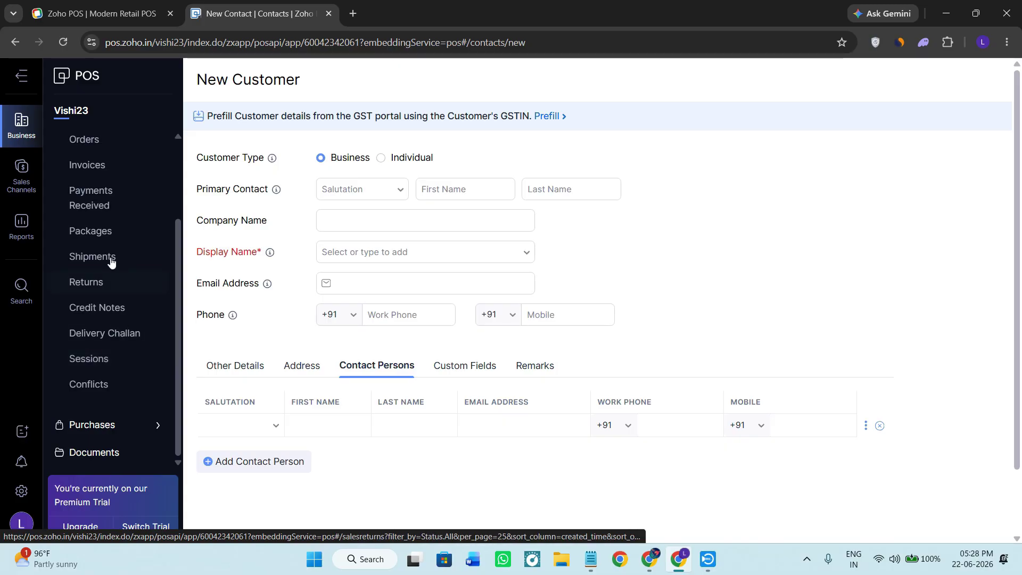
pyautogui.scroll(2, 106, 243)
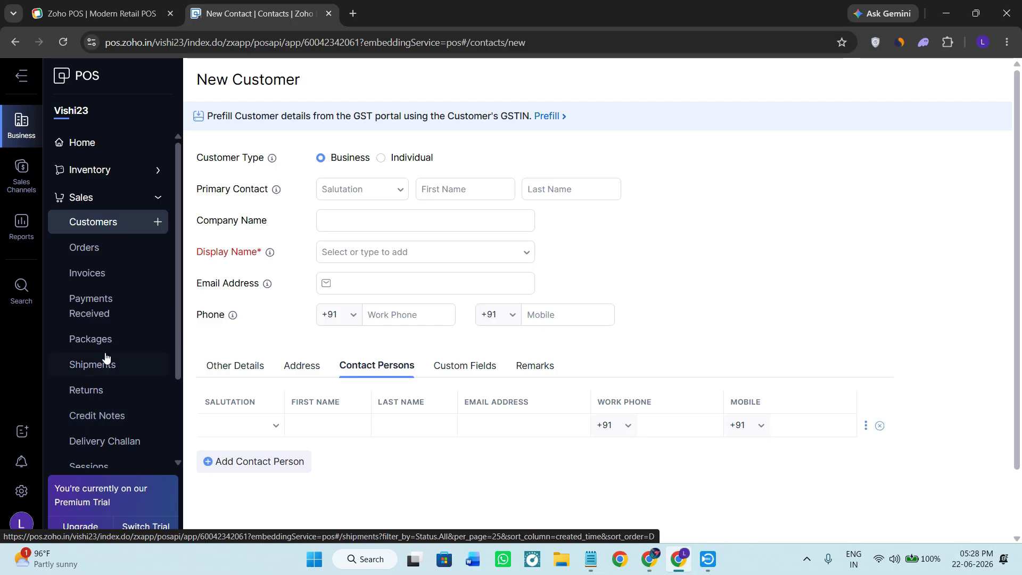
pyautogui.scroll(-2, 108, 339)
pyautogui.scroll(-1, 108, 339)
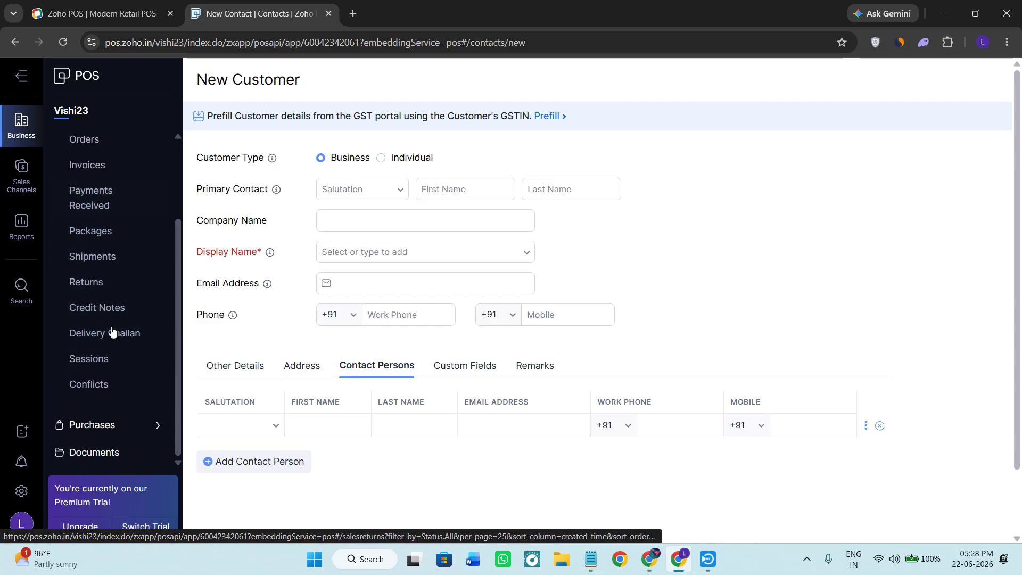
pyautogui.click(115, 426)
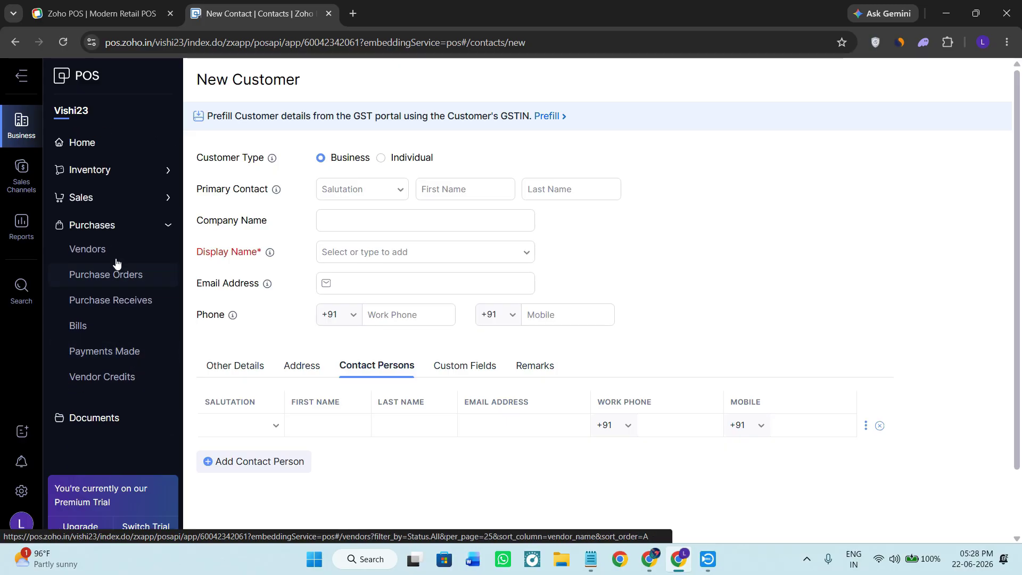
pyautogui.click(139, 278)
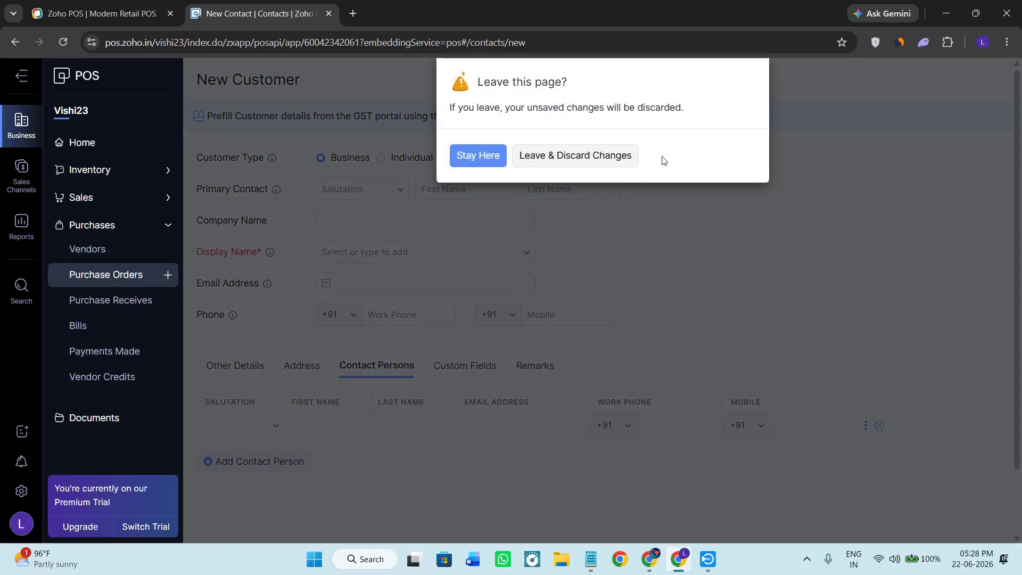
pyautogui.click(537, 158)
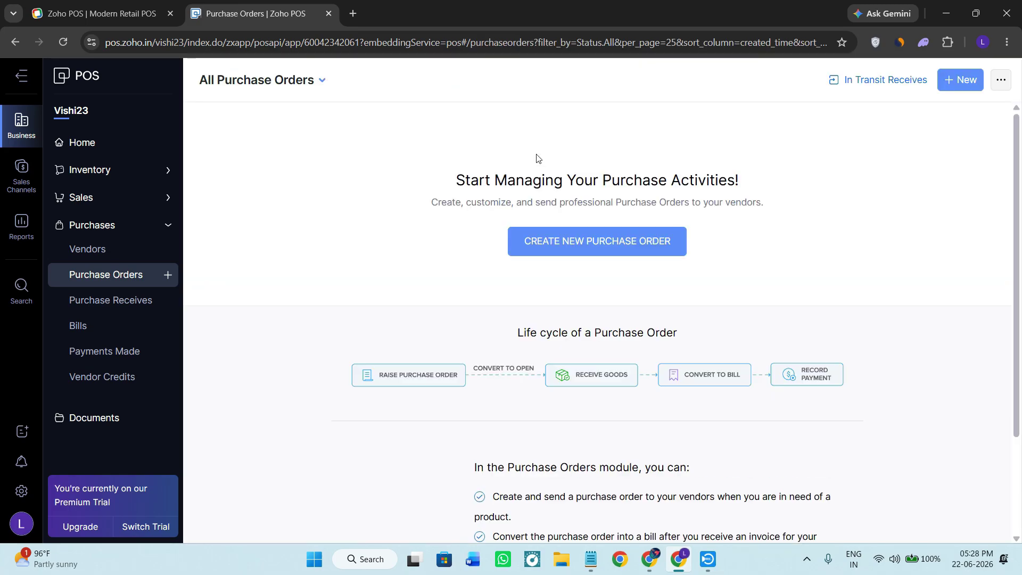
# Step: Review the purchase order life cycle and module features, and look over the list of Sales modules again
pyautogui.scroll(-2, 619, 313)
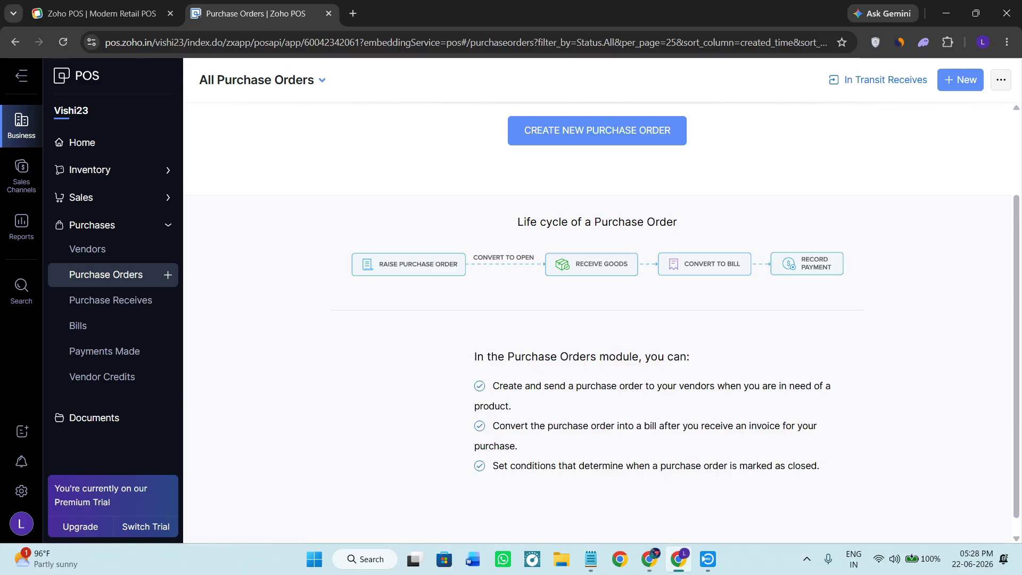
pyautogui.scroll(2, 422, 310)
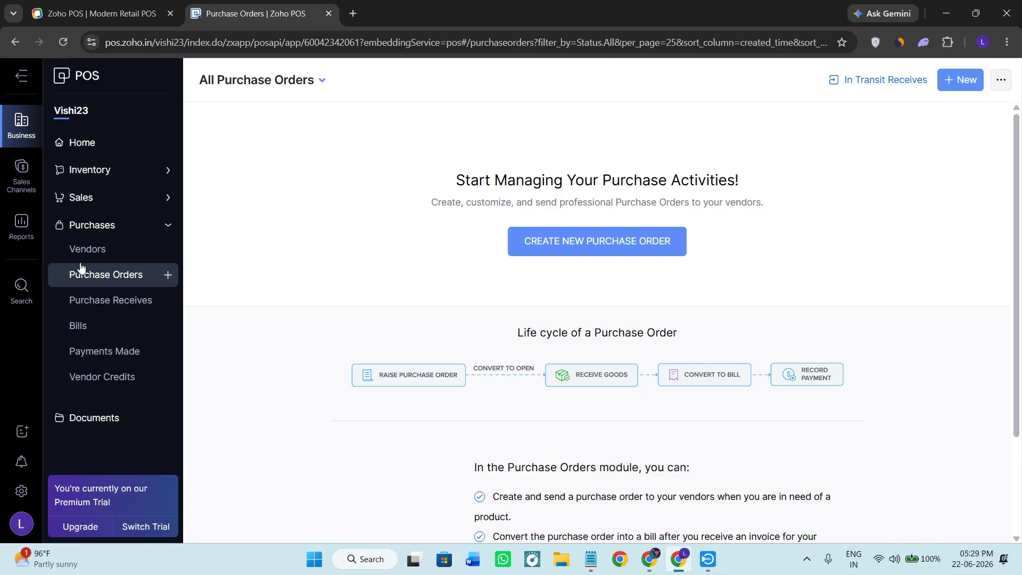
pyautogui.click(107, 195)
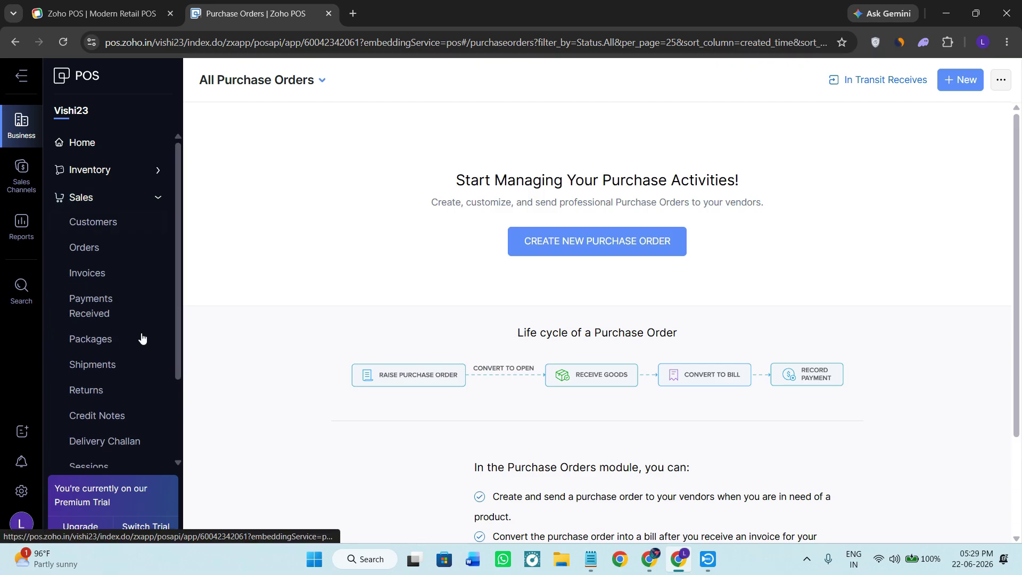
pyautogui.scroll(-2, 136, 360)
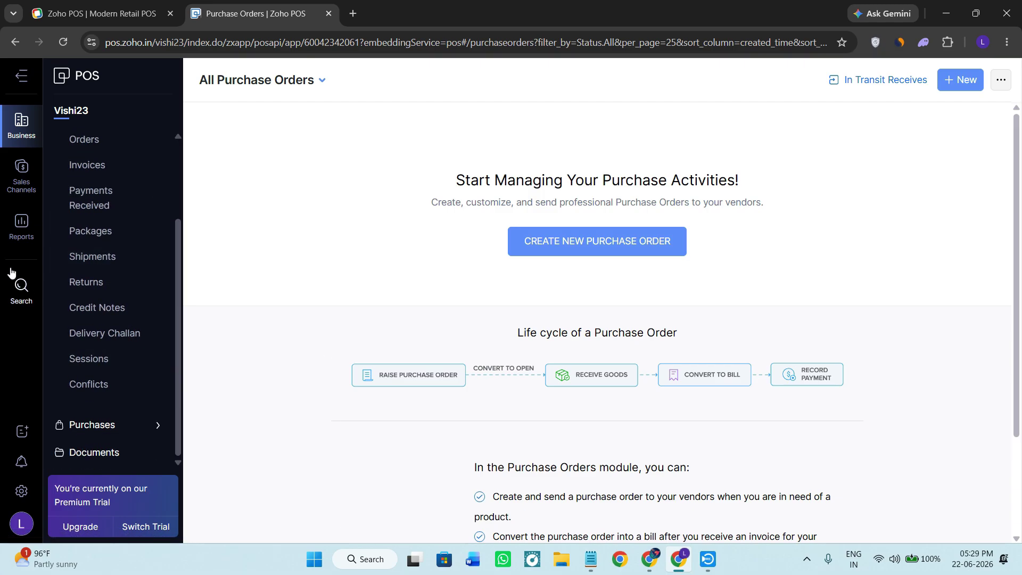
# Step: Open the Reports Center and look through the full list of all reports down to the Activity and Automation categories
pyautogui.click(21, 226)
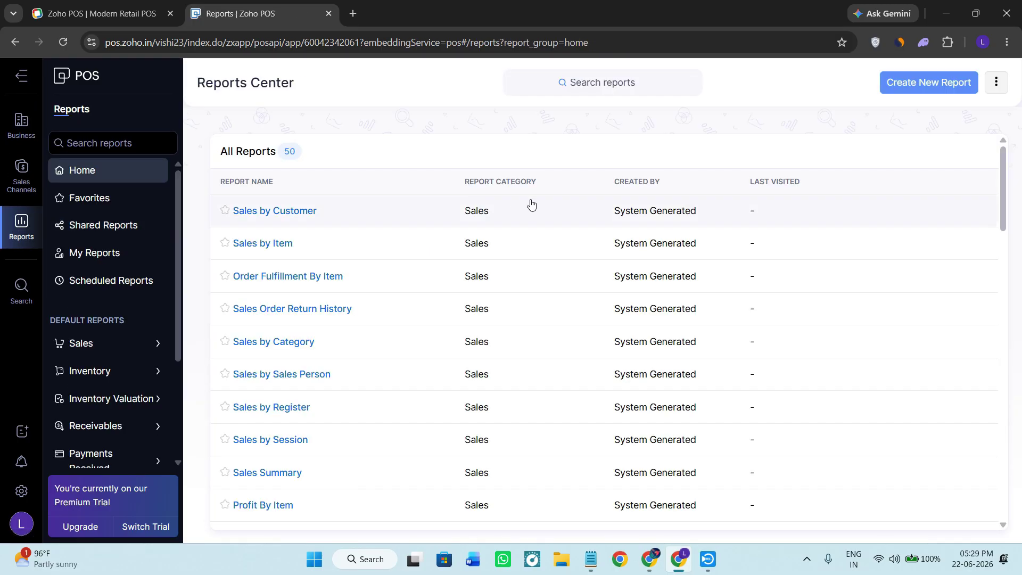
pyautogui.scroll(-15, 463, 232)
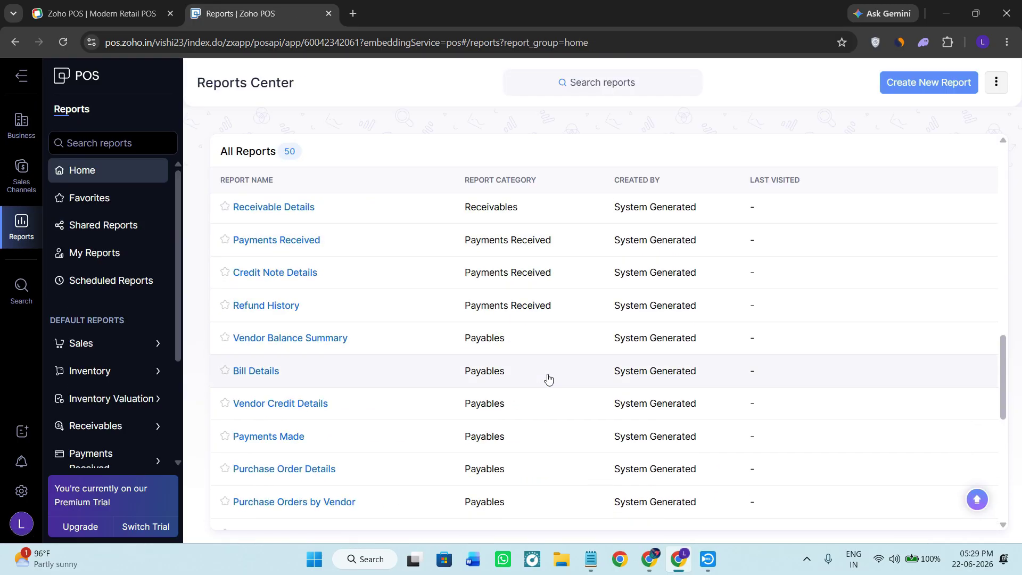
pyautogui.scroll(15, 362, 301)
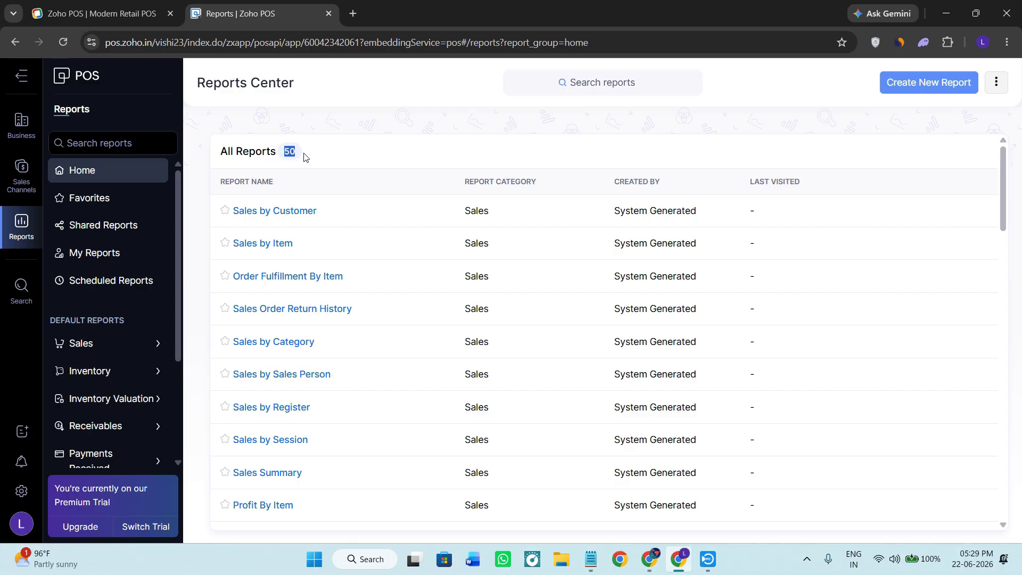
pyautogui.scroll(-10, 530, 417)
pyautogui.scroll(-10, 528, 419)
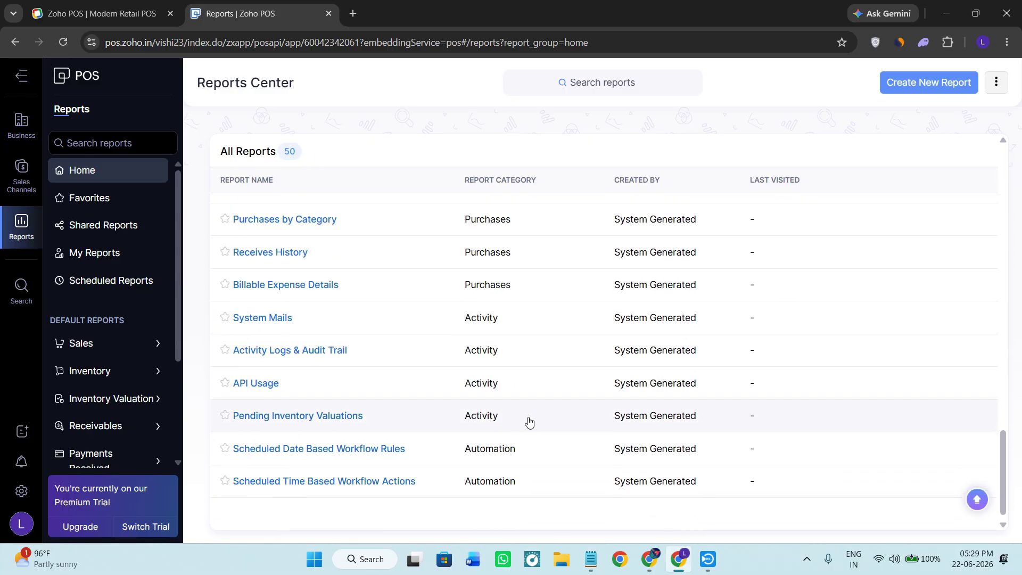
# Step: Open the API Usage report and examine its chart, call totals and user records table
pyautogui.click(241, 367)
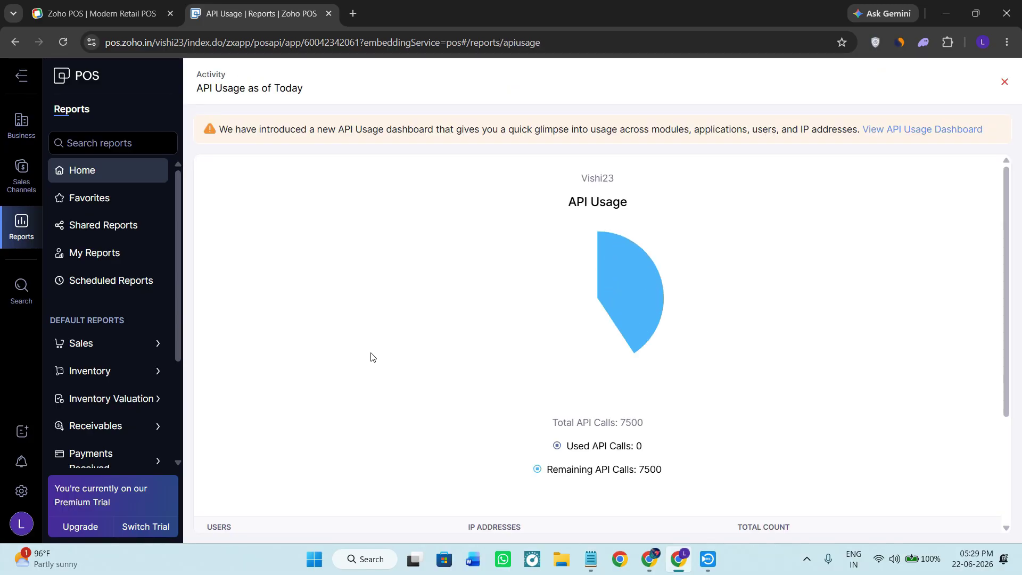
pyautogui.scroll(-1, 539, 266)
pyautogui.scroll(-1, 539, 269)
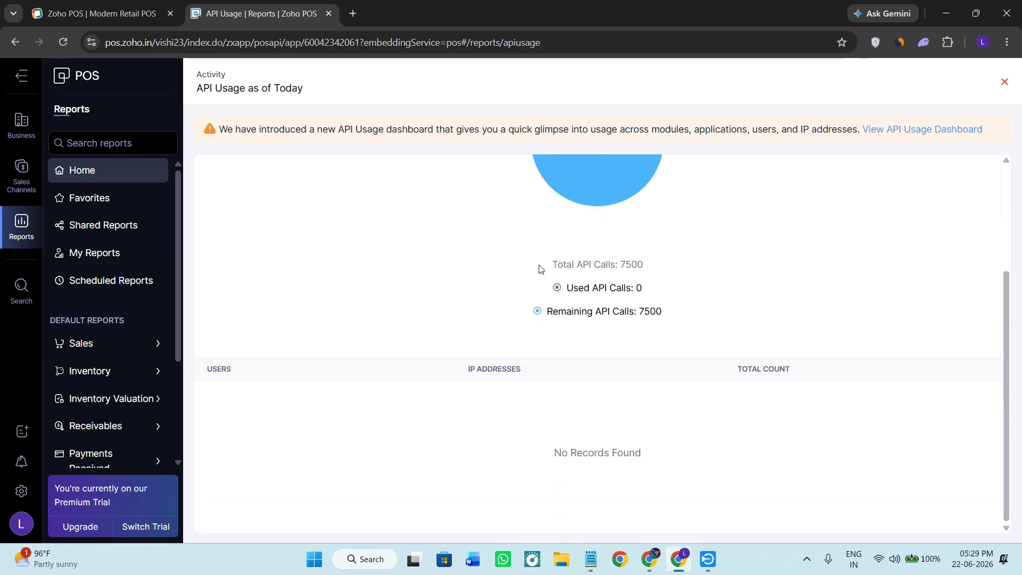
pyautogui.scroll(3, 552, 290)
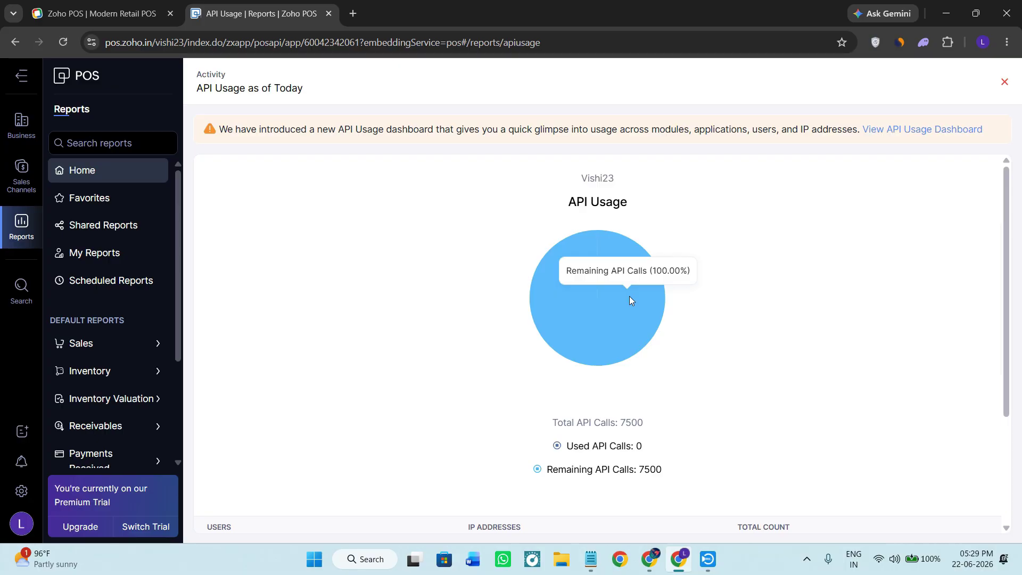
pyautogui.scroll(-3, 712, 314)
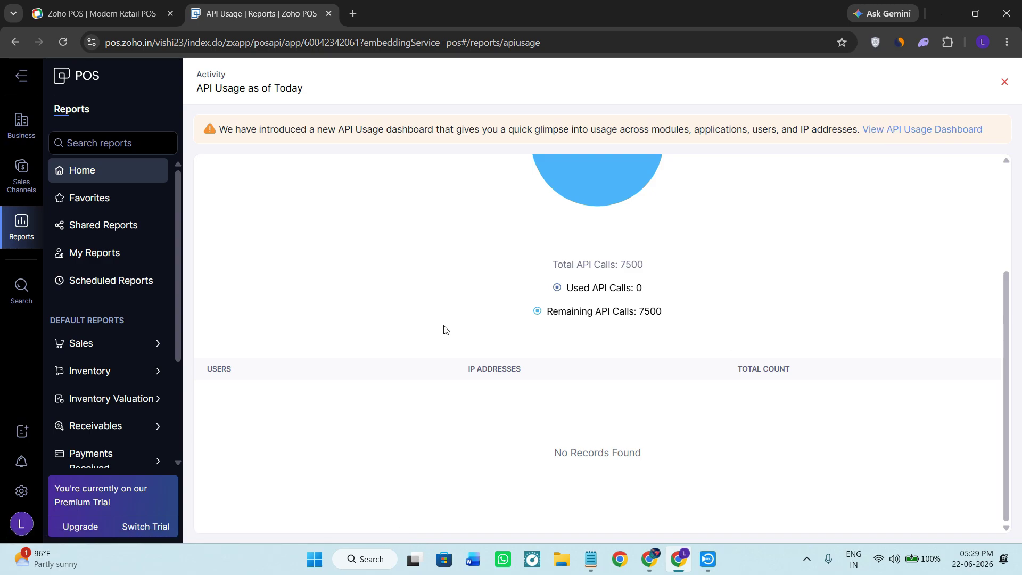
pyautogui.scroll(3, 445, 331)
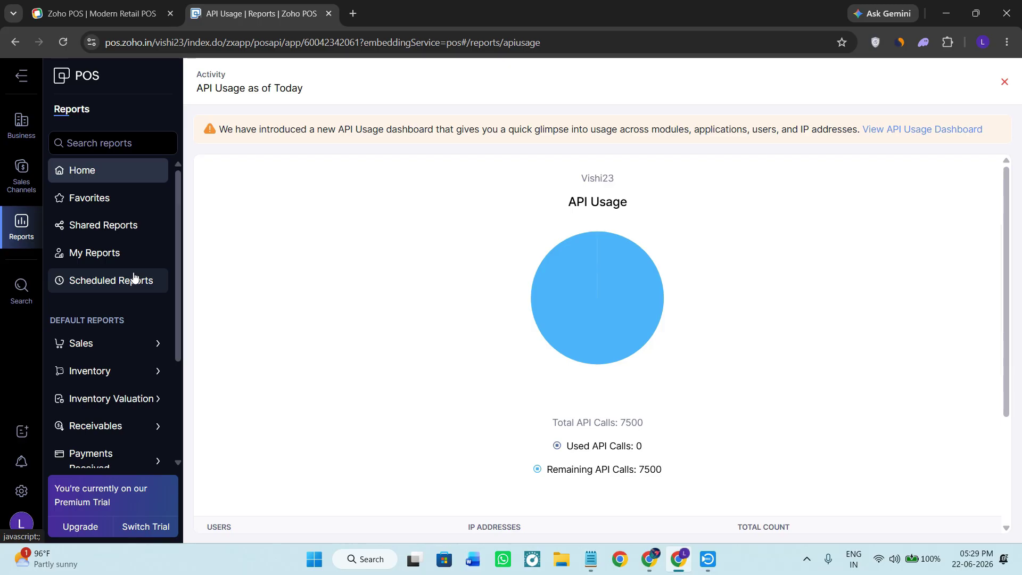
# Step: View the My Reports and Scheduled Reports pages of the Reports Center
pyautogui.click(122, 254)
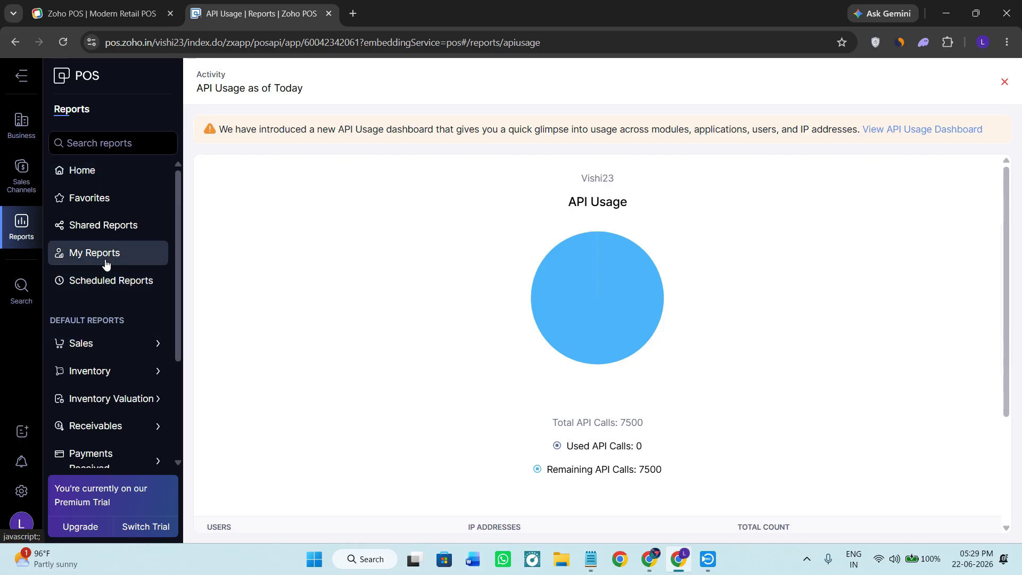
pyautogui.click(129, 280)
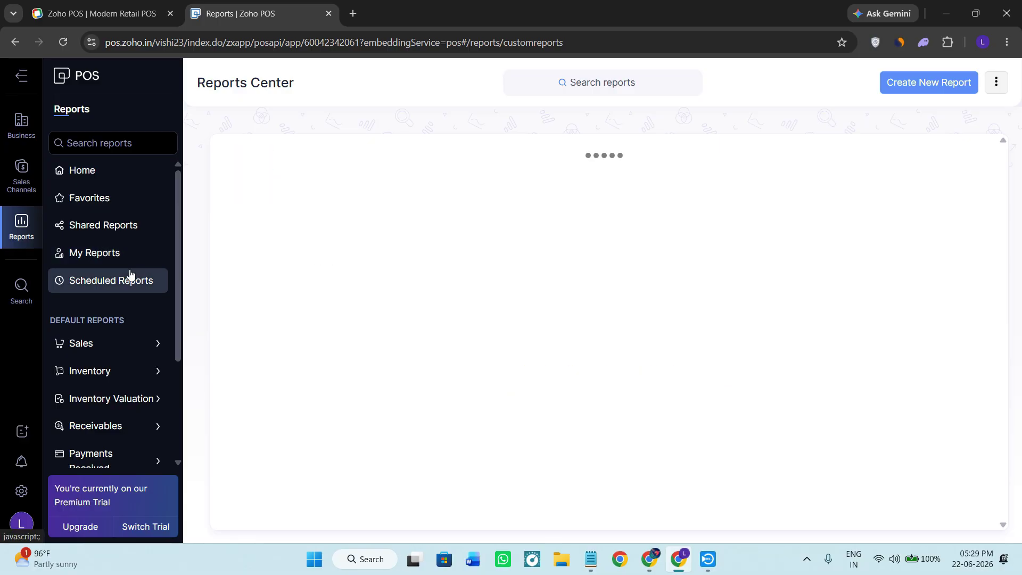